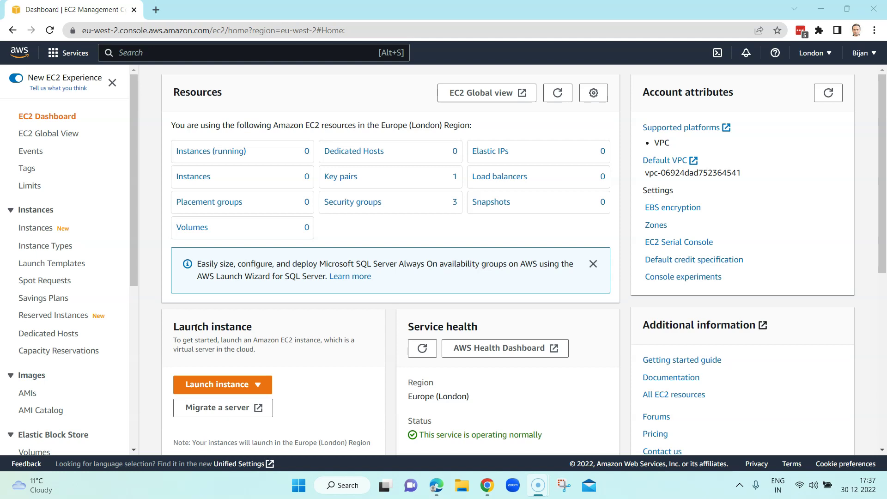
# Step: Return to the London EC2 dashboard from the recently visited services list
pyautogui.click(271, 320)
pyautogui.click(52, 54)
pyautogui.click(56, 54)
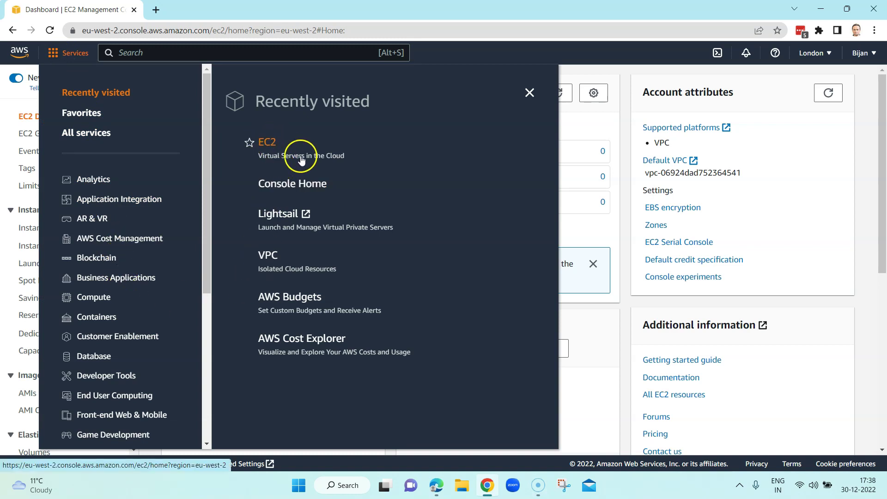
pyautogui.click(270, 145)
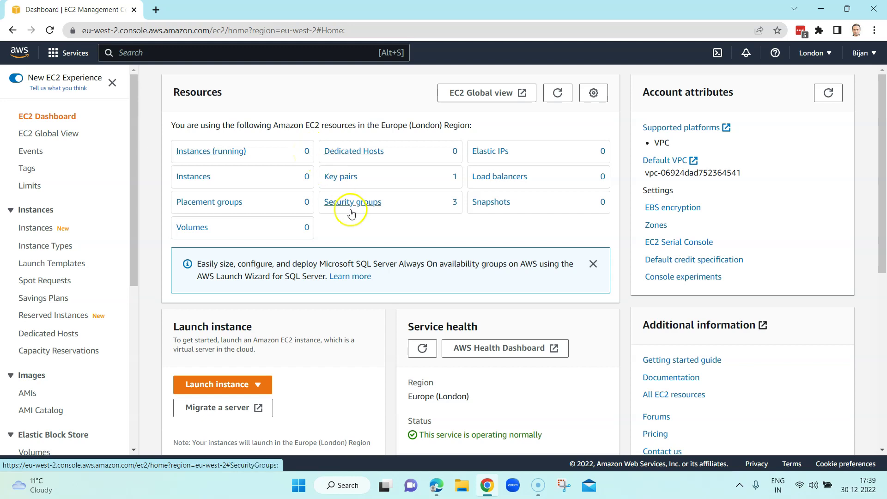
pyautogui.scroll(-2, 349, 208)
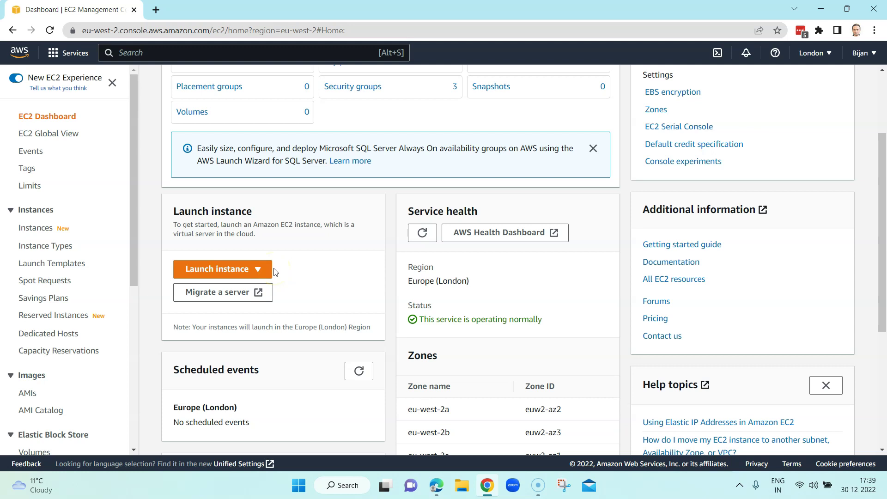
# Step: Launch a new instance from the dashboard dropdown and name it 'Tosca Web Server'
pyautogui.click(234, 269)
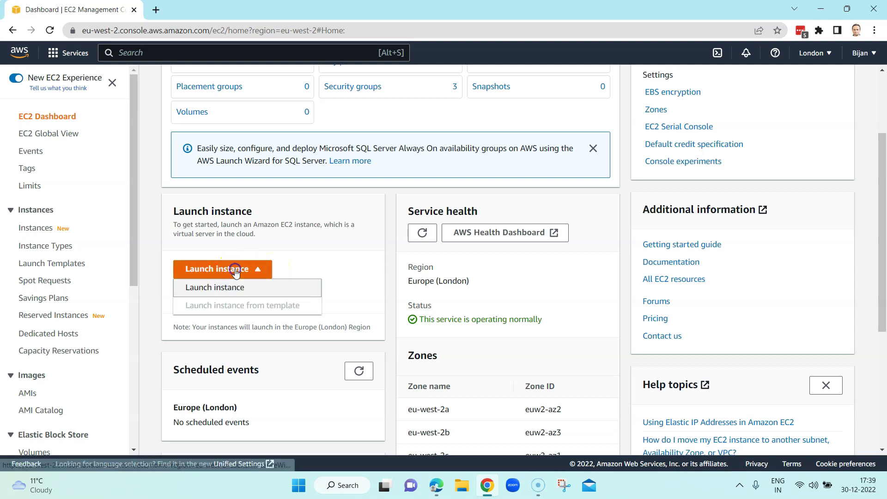
pyautogui.click(234, 289)
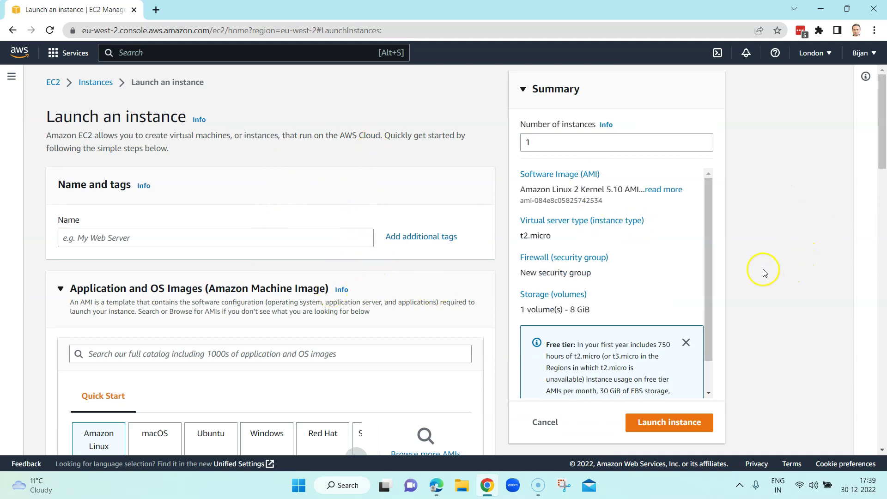
pyautogui.click(273, 239)
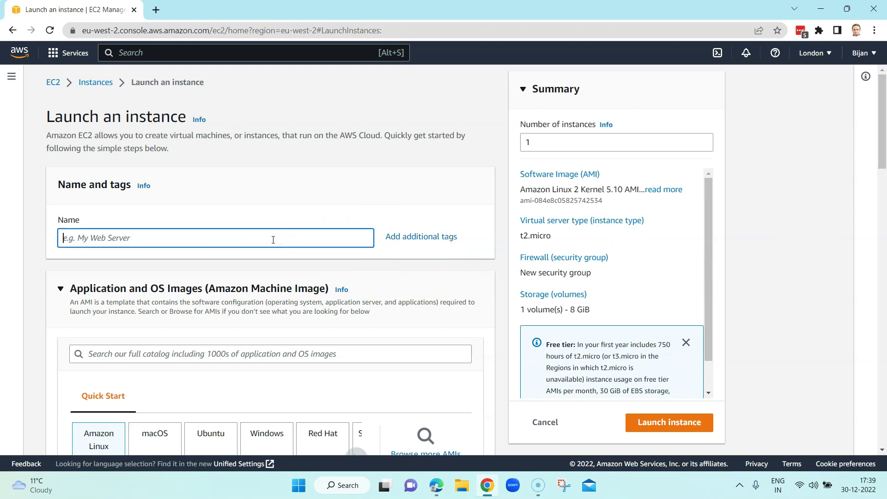
pyautogui.write('Tosca Web Server')
pyautogui.scroll(-3, 323, 255)
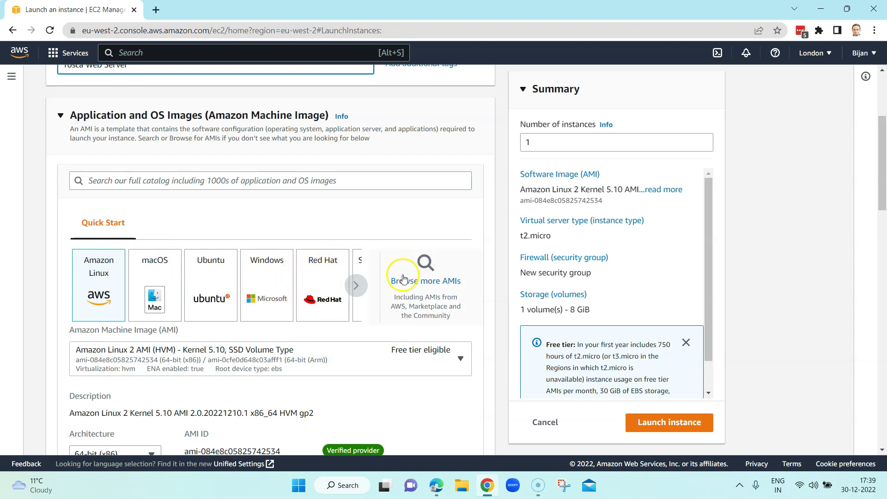
# Step: Pick the Windows Quick Start image, keeping the Microsoft Windows Server 2022 Base AMI
pyautogui.click(268, 282)
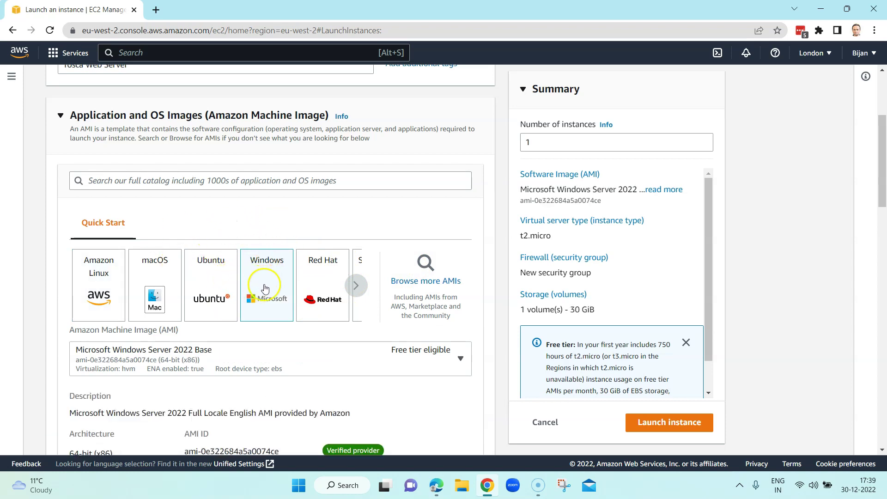
pyautogui.scroll(-2, 264, 296)
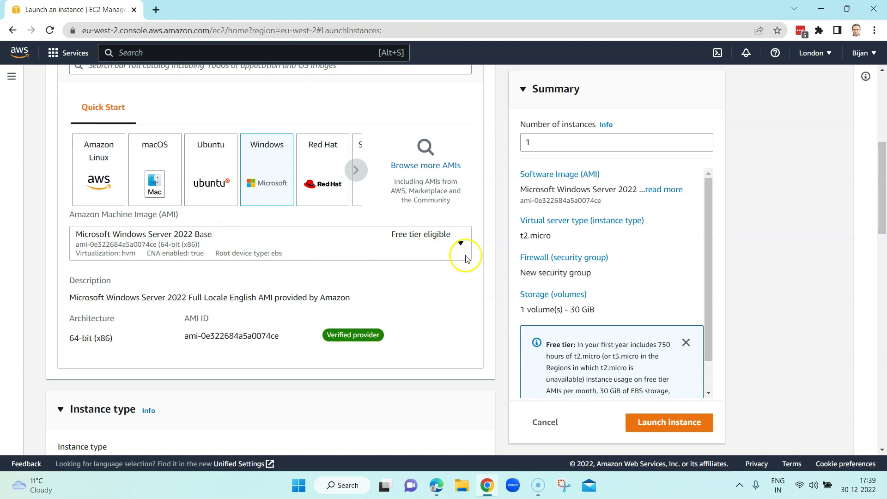
pyautogui.click(460, 244)
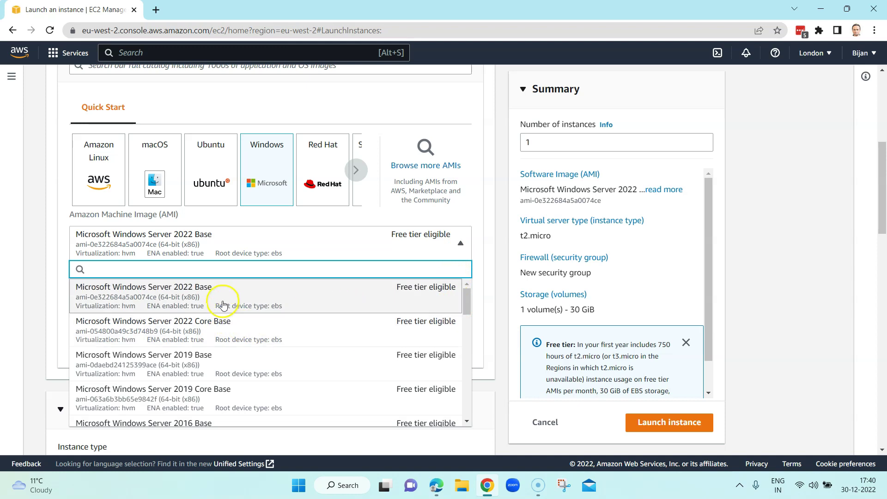
pyautogui.scroll(-8, 240, 364)
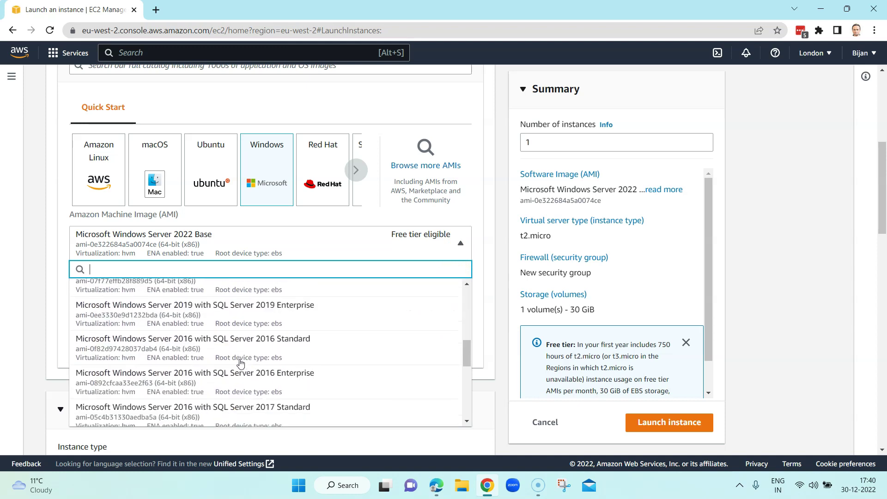
pyautogui.scroll(8, 241, 363)
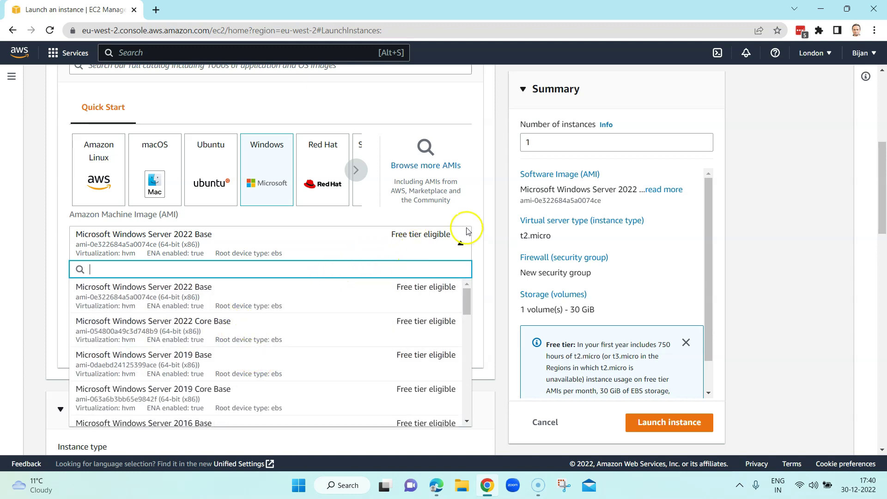
pyautogui.click(460, 243)
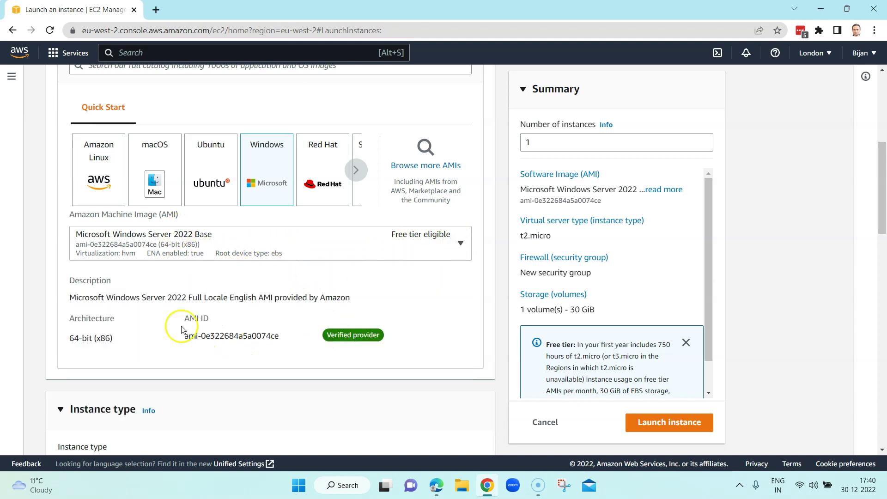
pyautogui.scroll(-1, 203, 315)
pyautogui.scroll(-2, 207, 313)
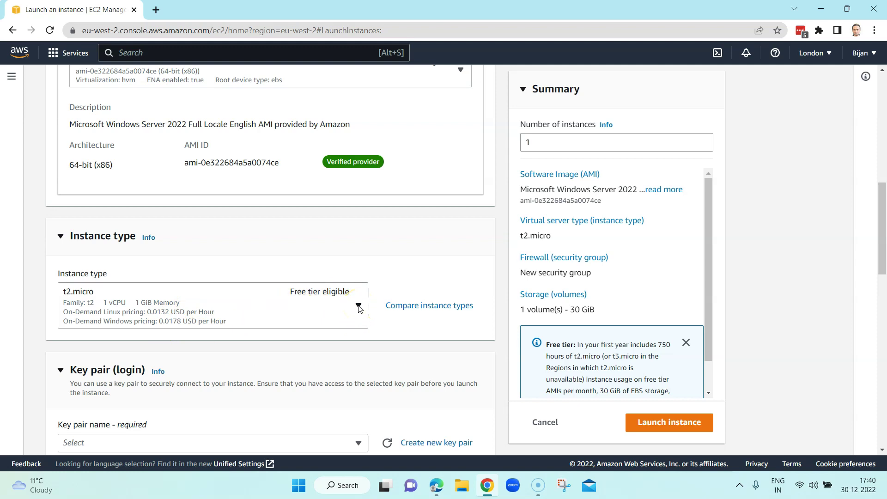
# Step: Review the available instance types and keep t2.micro
pyautogui.click(359, 307)
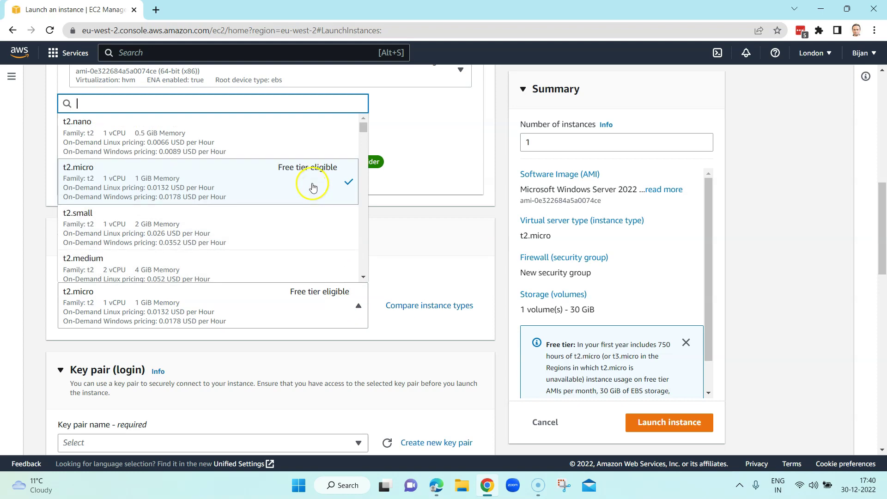
pyautogui.scroll(-1, 297, 245)
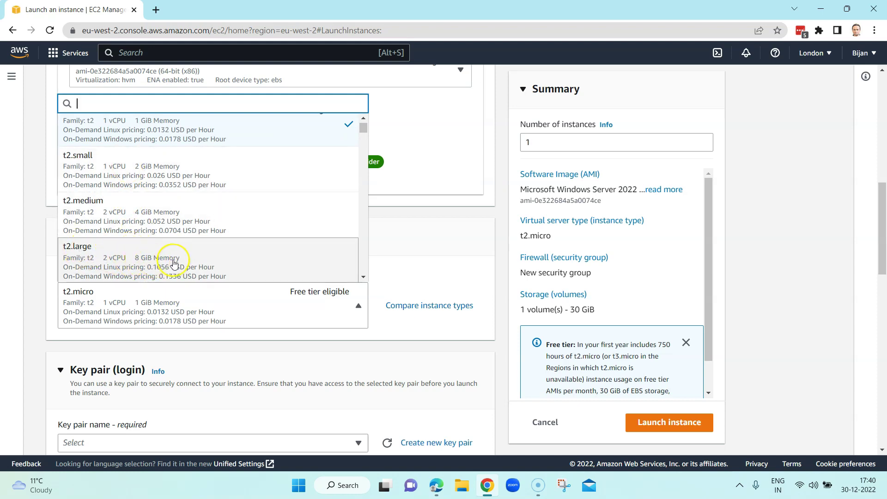
pyautogui.scroll(-2, 201, 252)
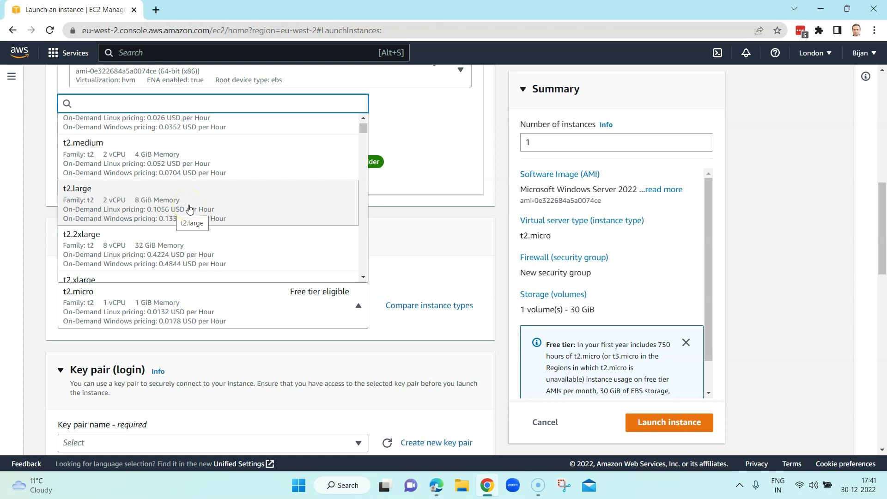
pyautogui.click(434, 215)
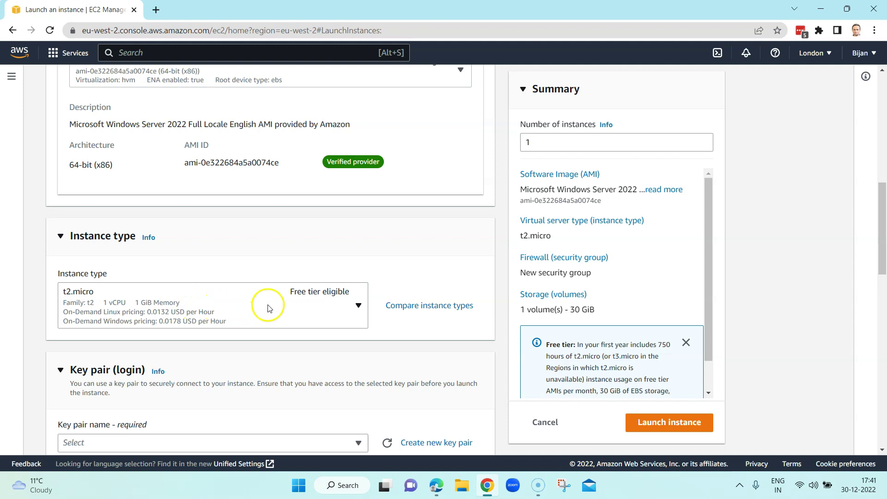
# Step: Scroll down and list the available key pairs for login
pyautogui.scroll(-2, 309, 196)
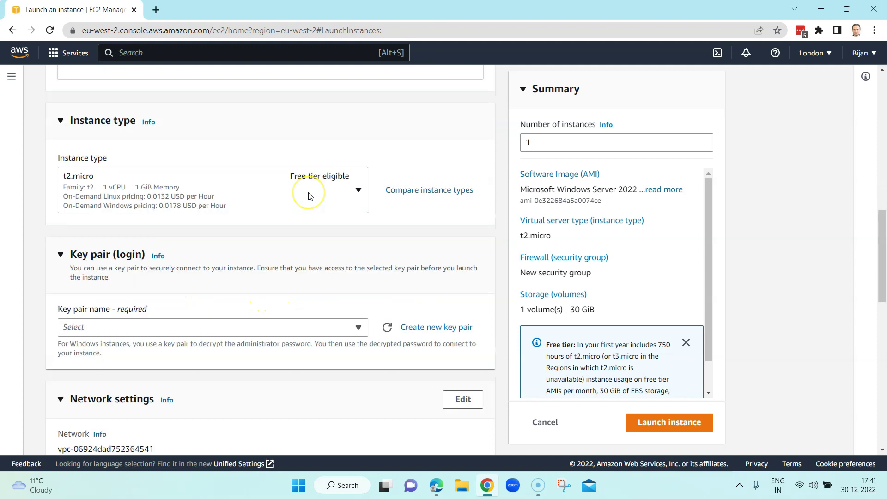
pyautogui.scroll(-1, 254, 286)
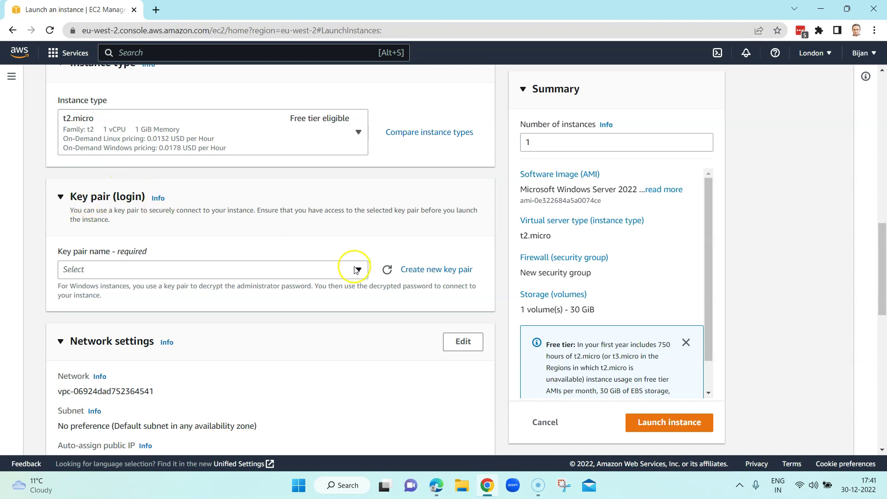
pyautogui.click(358, 271)
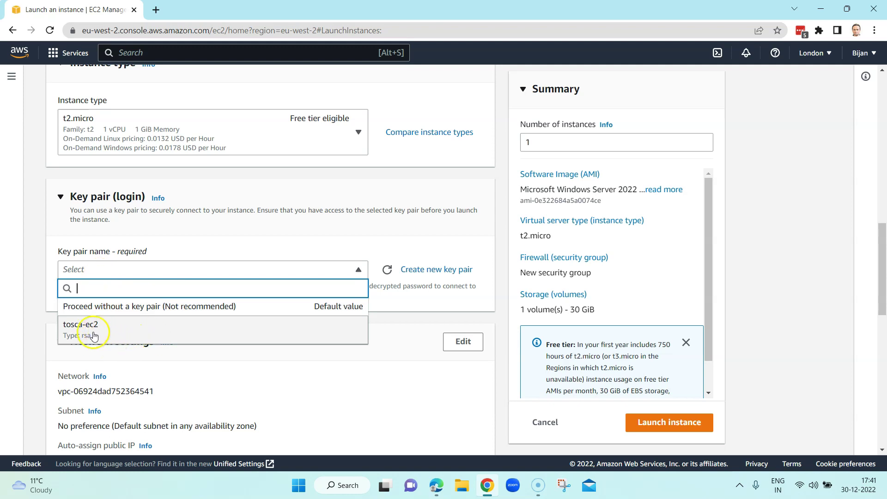
# Step: Create a .pem key pair named 'tosca-server' and download its private key
pyautogui.click(441, 273)
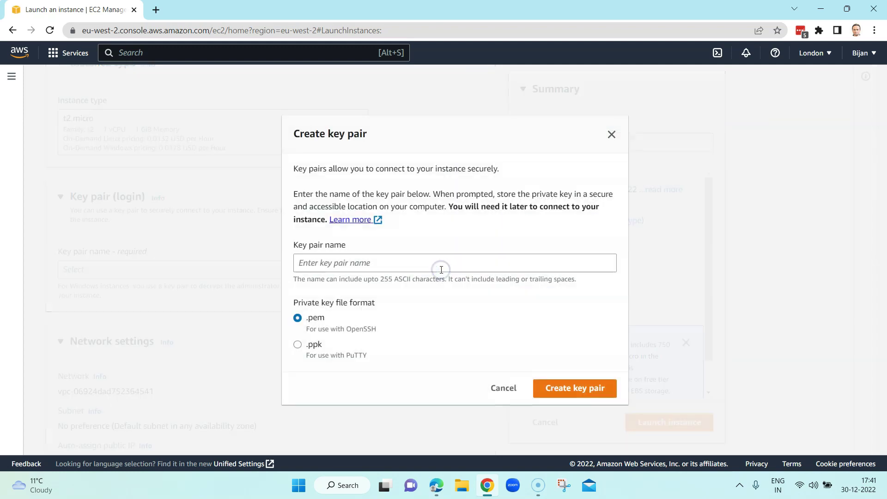
pyautogui.click(377, 266)
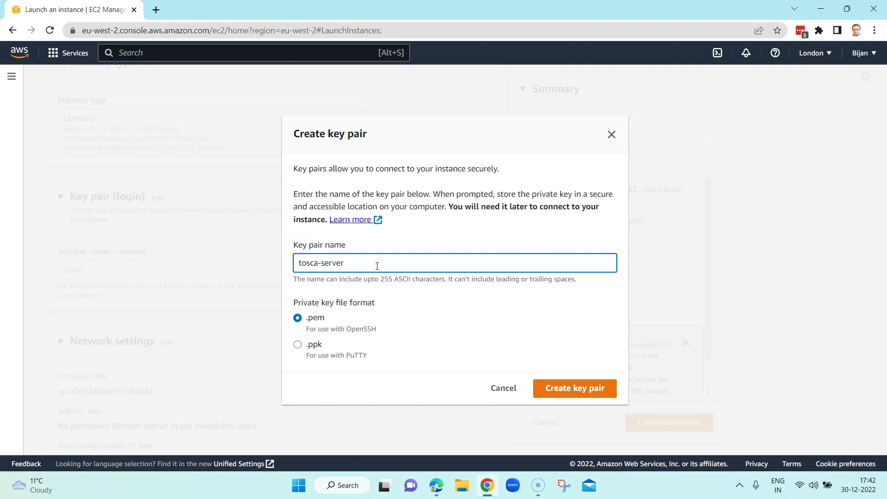
pyautogui.write('tosca-server')
pyautogui.click(567, 392)
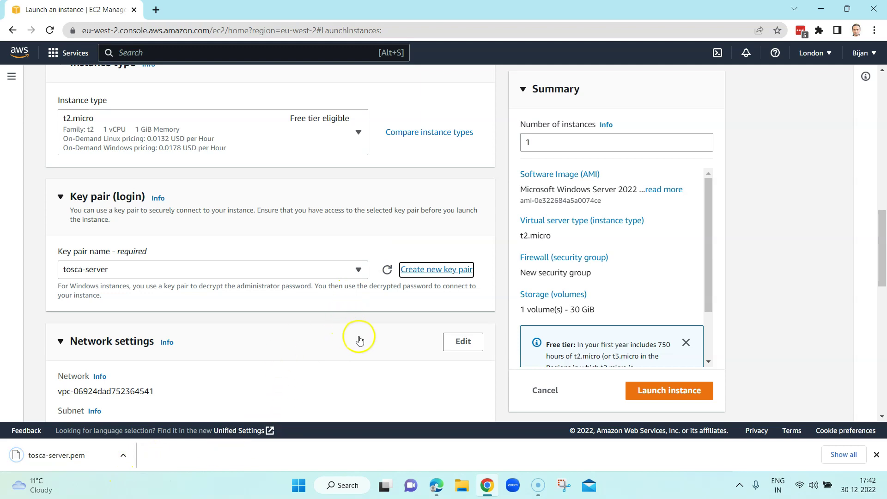
# Step: Keep RDP allowed from Anywhere and allow HTTP and HTTPS traffic in the new security group
pyautogui.scroll(-3, 351, 317)
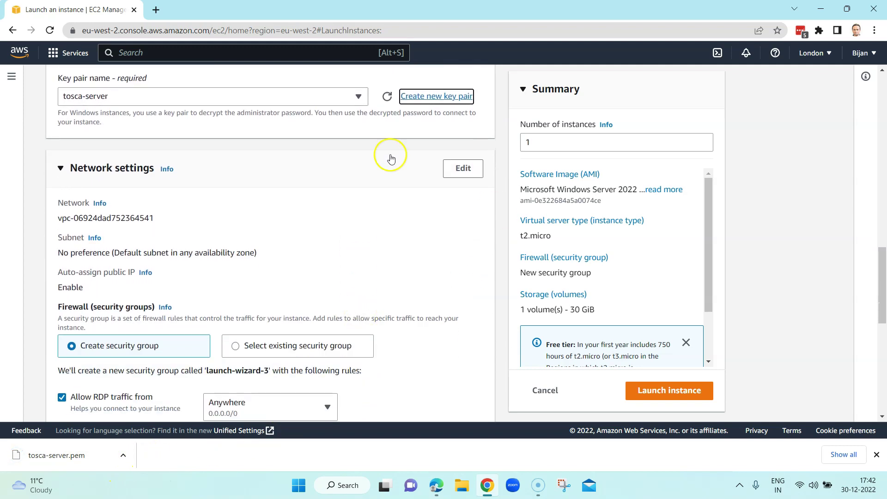
pyautogui.scroll(-2, 414, 259)
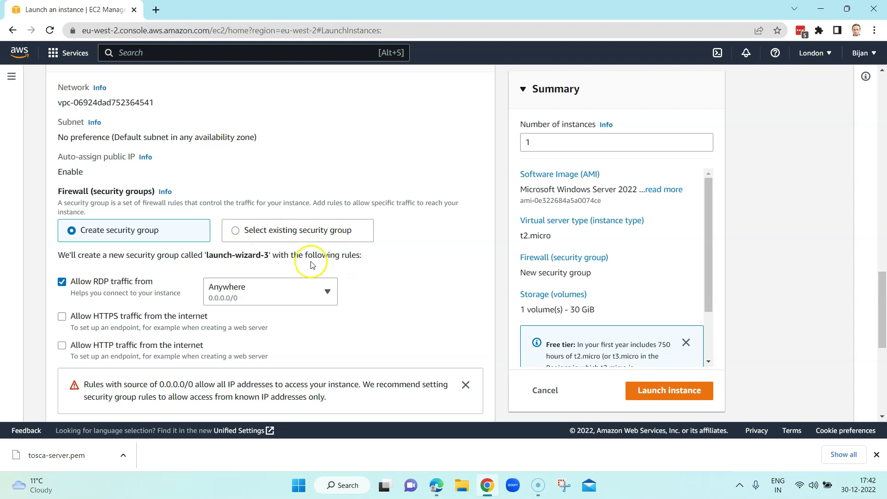
pyautogui.scroll(-2, 129, 226)
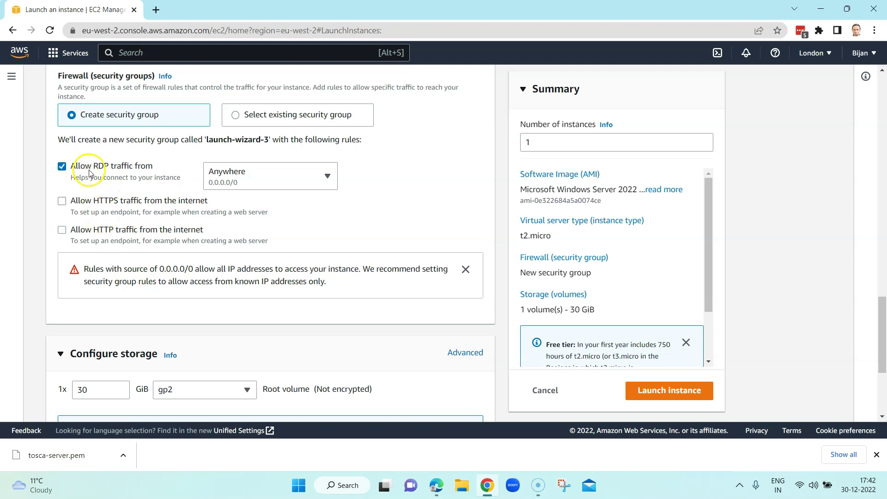
pyautogui.click(326, 176)
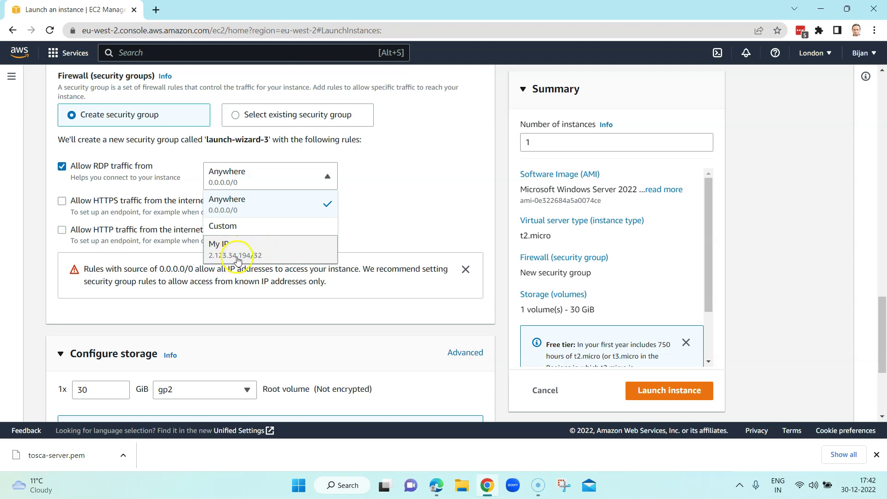
pyautogui.click(399, 195)
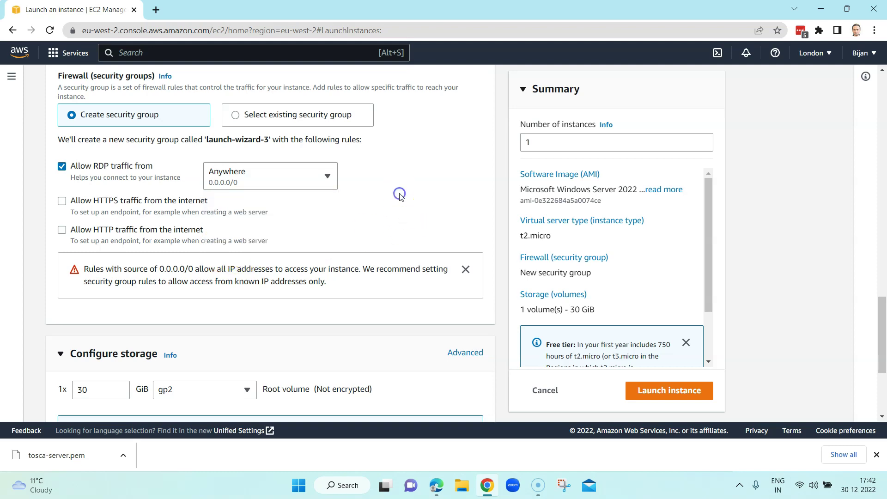
pyautogui.click(64, 230)
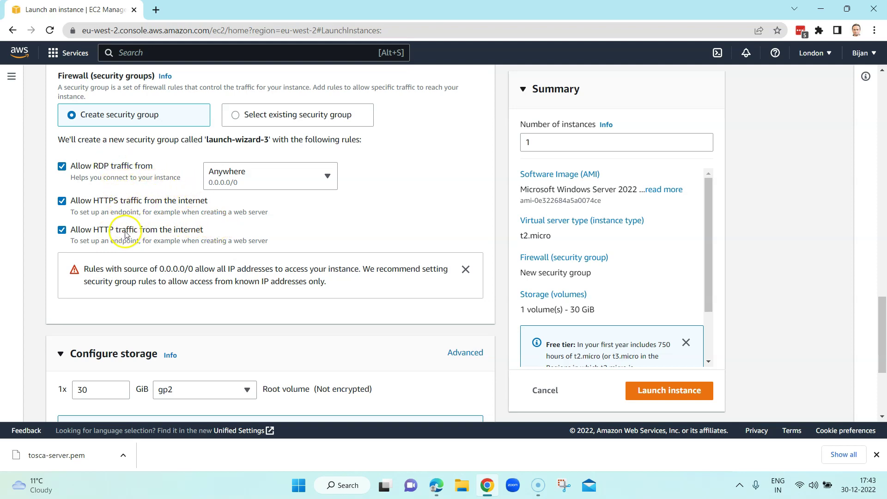
pyautogui.scroll(1, 124, 194)
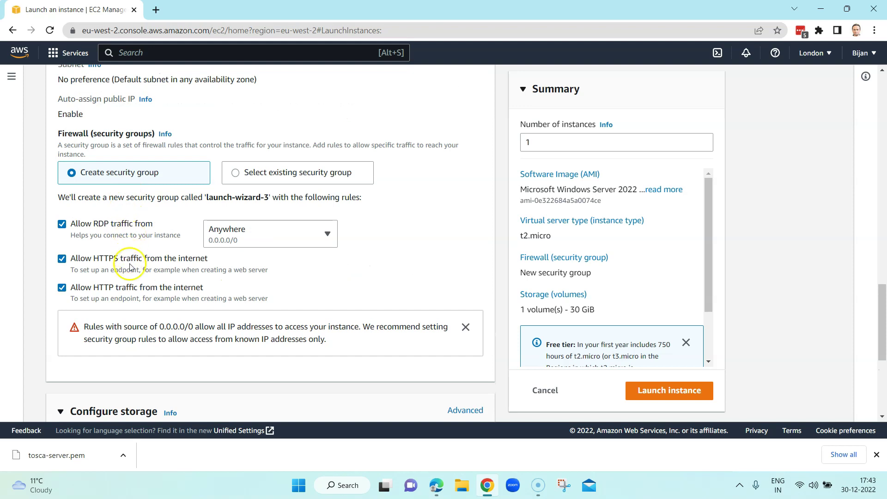
pyautogui.scroll(1, 137, 230)
pyautogui.scroll(2, 137, 230)
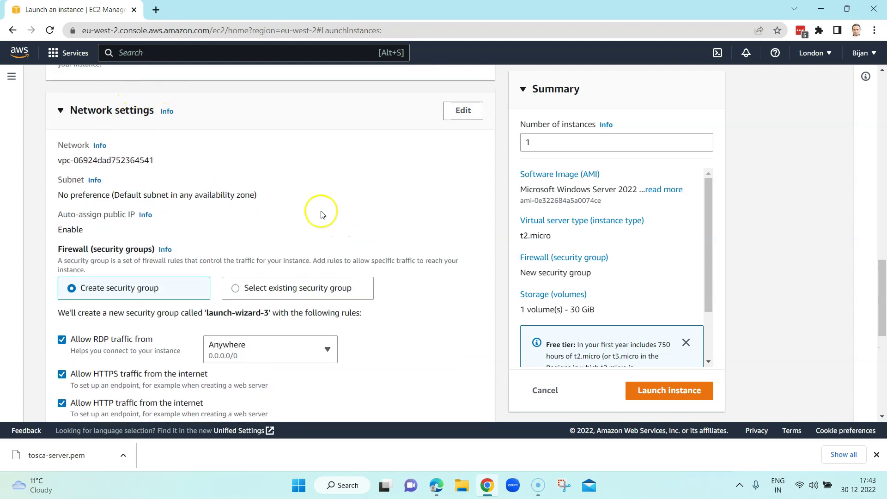
pyautogui.scroll(-1, 322, 215)
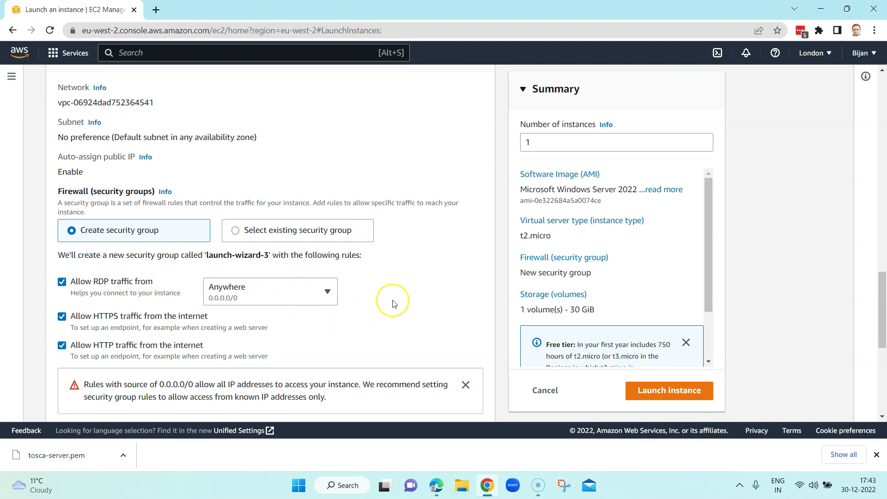
pyautogui.scroll(-5, 392, 304)
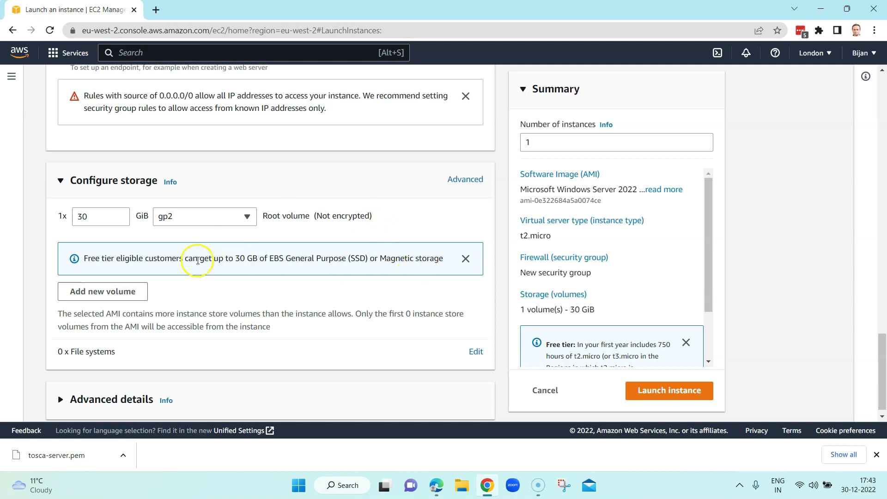
pyautogui.scroll(-1, 240, 273)
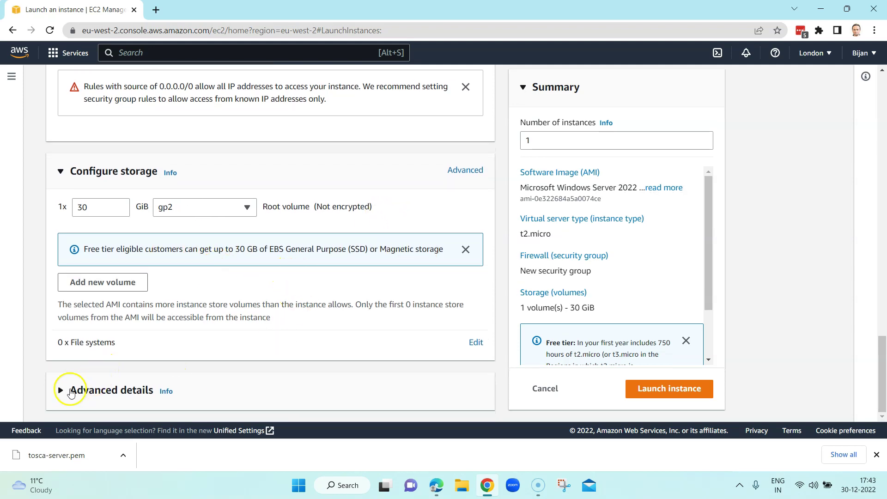
pyautogui.click(60, 391)
pyautogui.scroll(-7, 324, 365)
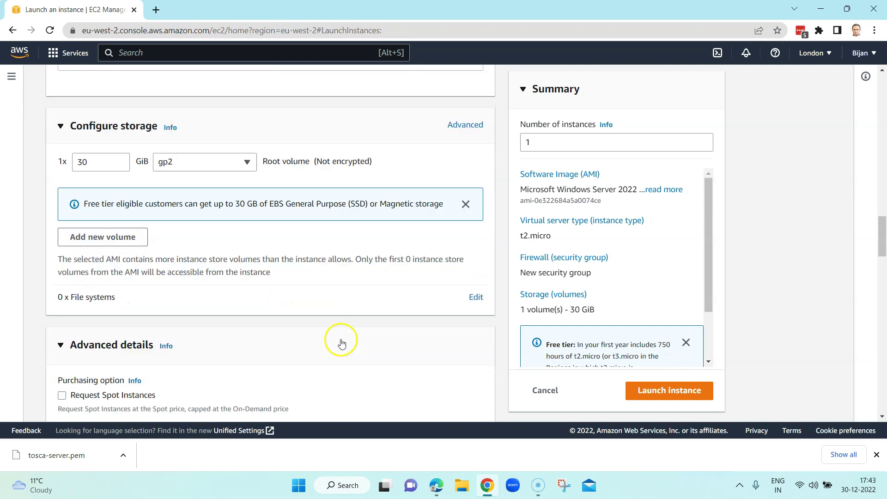
pyautogui.scroll(-9, 348, 336)
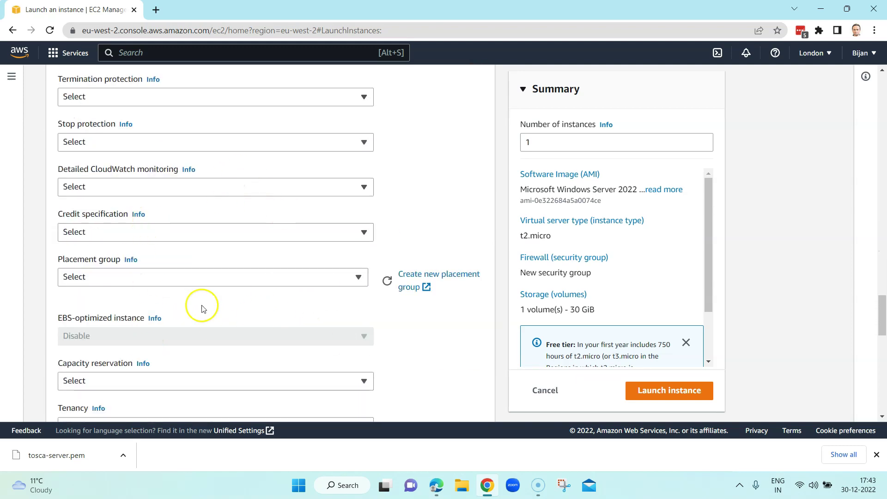
pyautogui.scroll(-10, 321, 334)
pyautogui.scroll(14, 321, 334)
pyautogui.scroll(9, 321, 334)
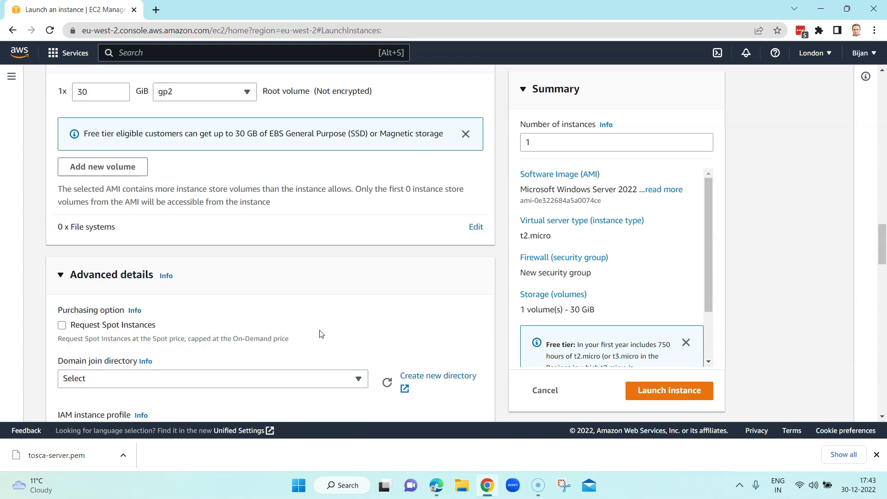
pyautogui.click(61, 275)
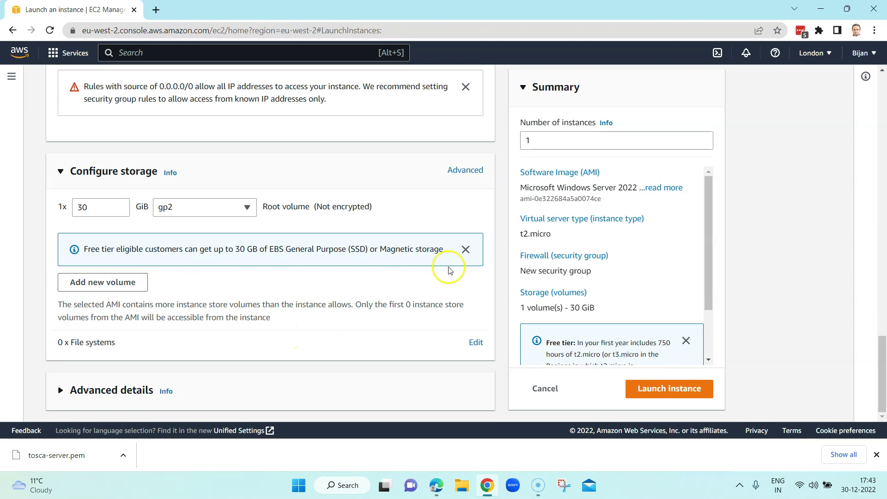
pyautogui.scroll(-3, 697, 254)
pyautogui.scroll(3, 699, 255)
pyautogui.scroll(-3, 696, 302)
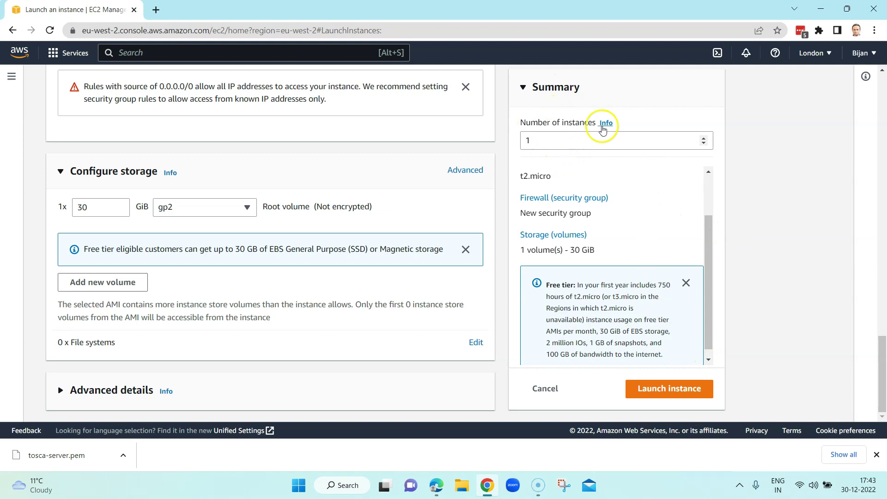
# Step: Keep the number of instances at 1 and launch the Windows Server instance
pyautogui.click(544, 141)
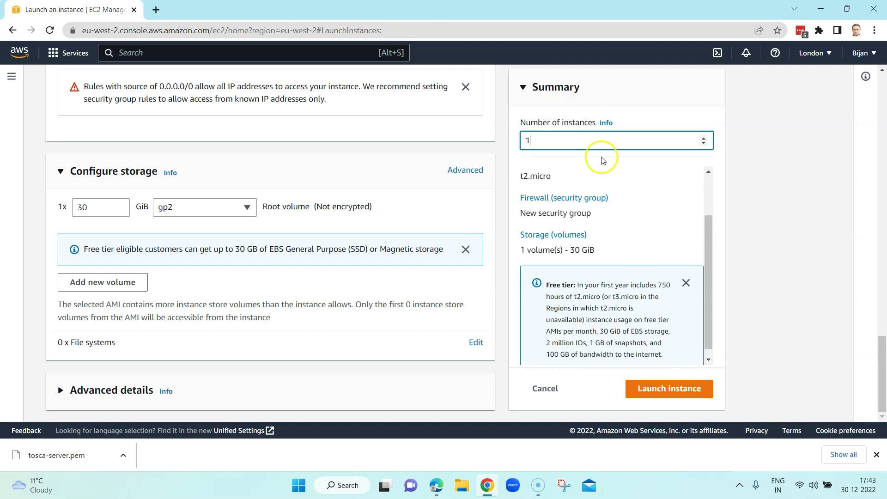
pyautogui.scroll(2, 646, 258)
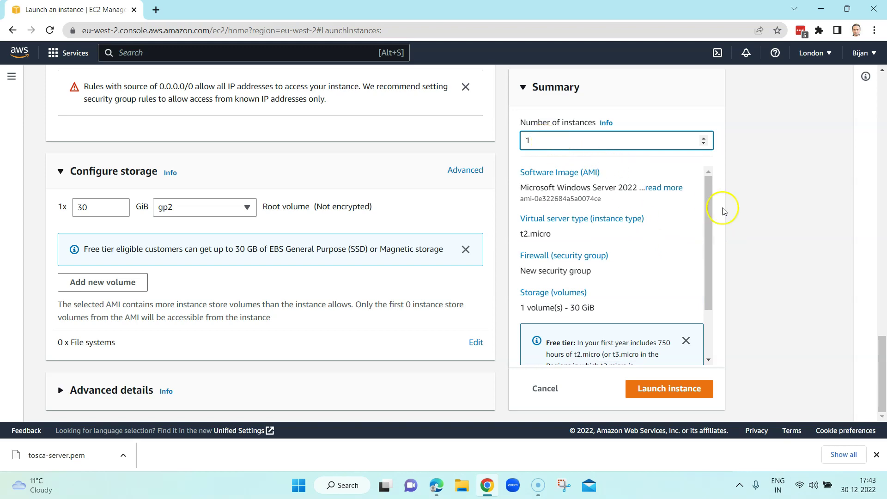
pyautogui.scroll(-1, 694, 323)
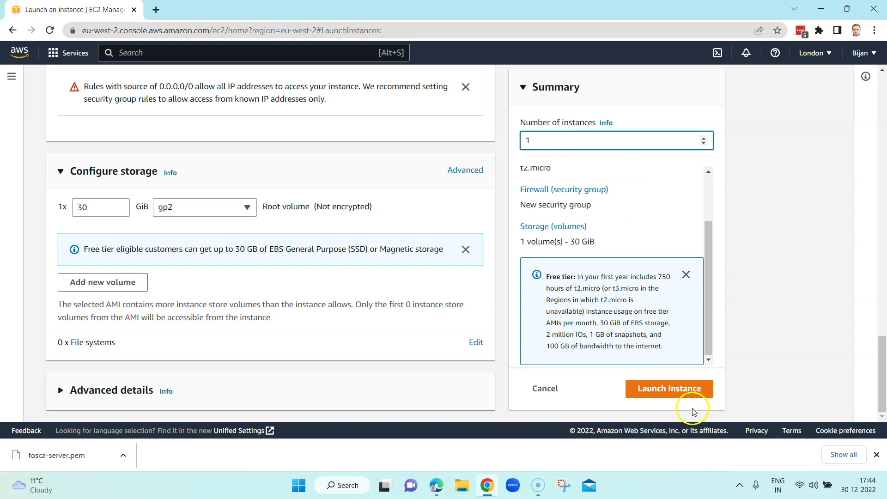
pyautogui.click(672, 391)
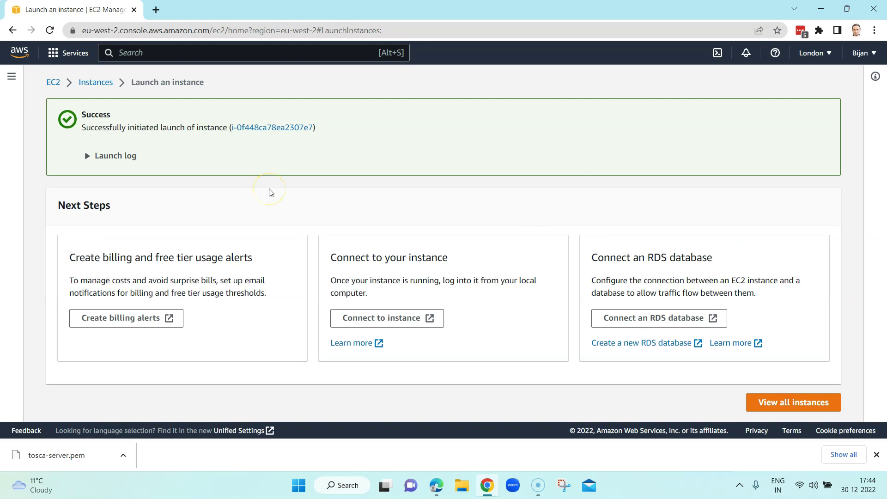
# Step: Open all instances, select Tosca Web Server, and refresh until it shows Running
pyautogui.click(786, 404)
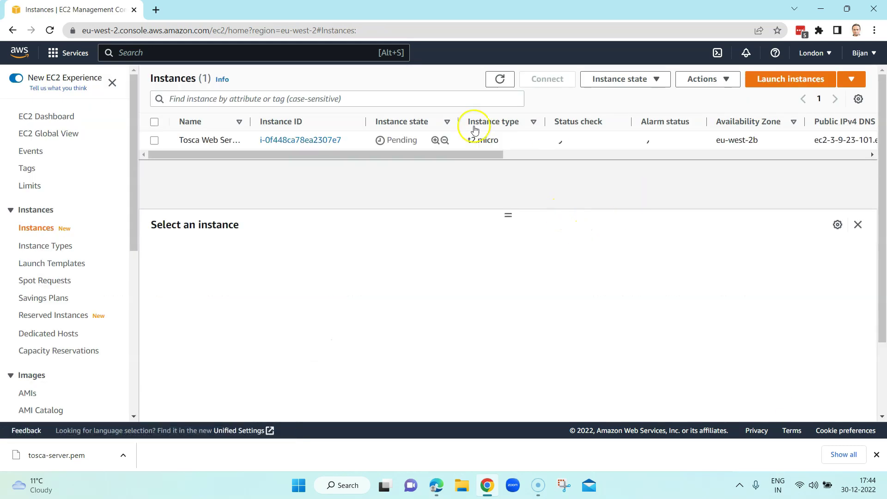
pyautogui.click(154, 141)
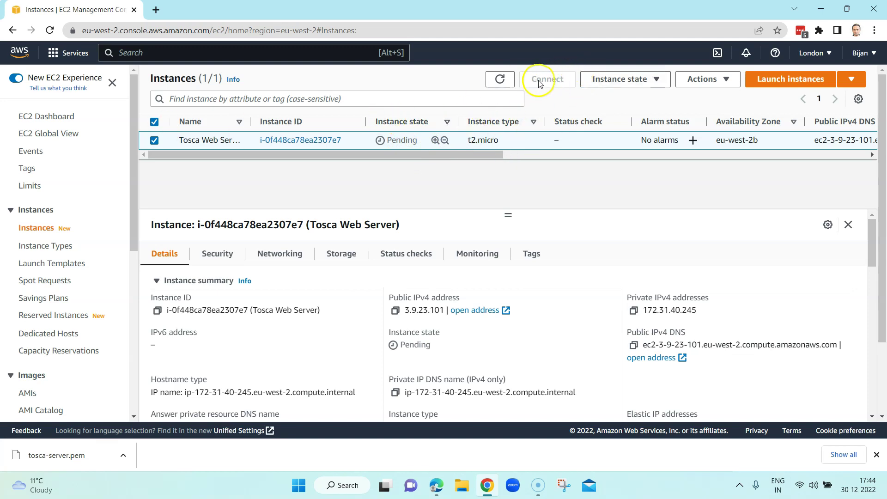
pyautogui.click(503, 80)
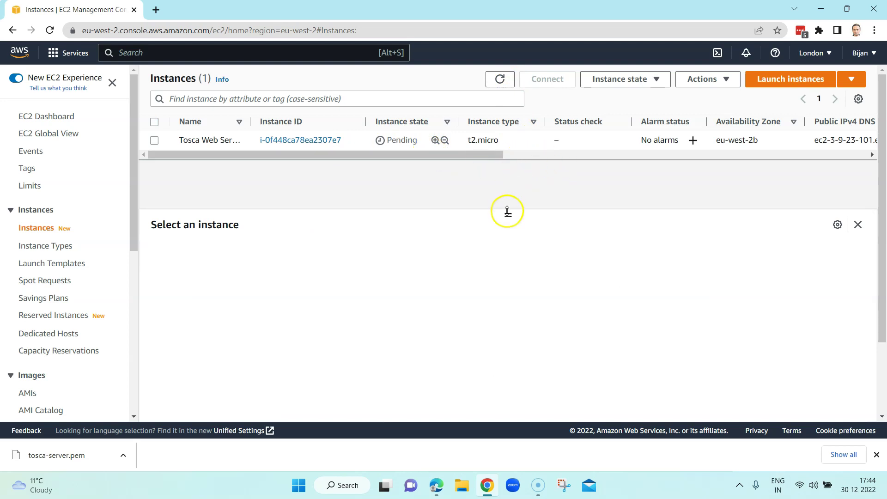
pyautogui.moveTo(508, 219); pyautogui.dragTo(510, 259)
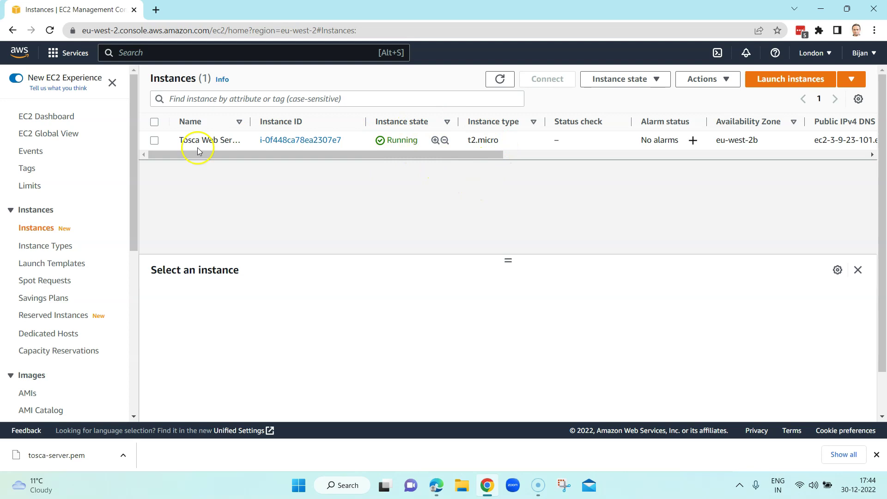
# Step: Select the Tosca Web Server instance and enlarge its details pane
pyautogui.click(154, 140)
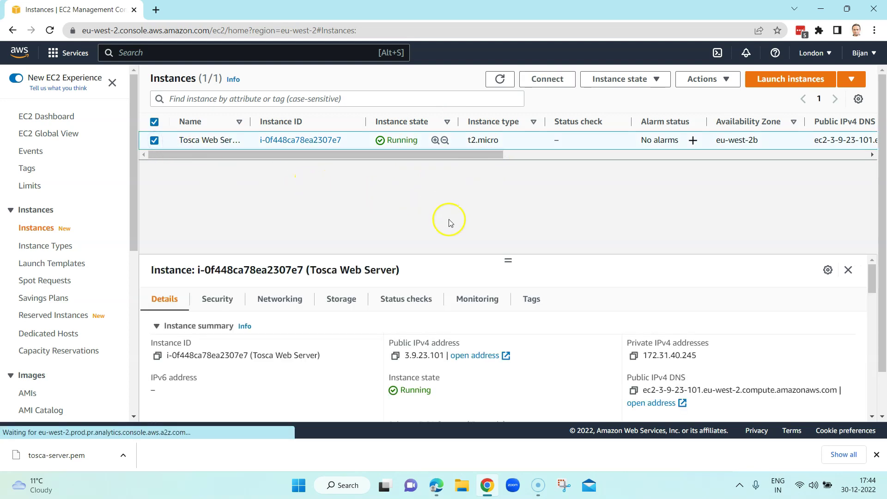
pyautogui.moveTo(507, 261); pyautogui.dragTo(510, 203)
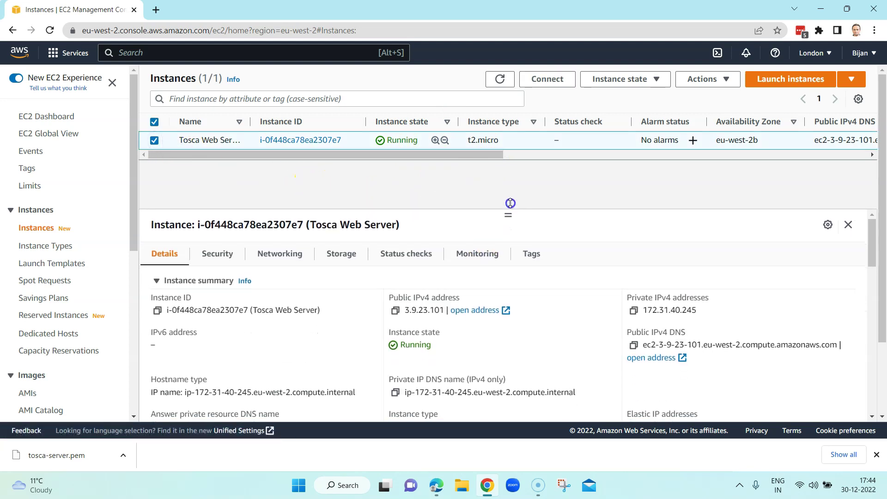
pyautogui.scroll(-4, 362, 336)
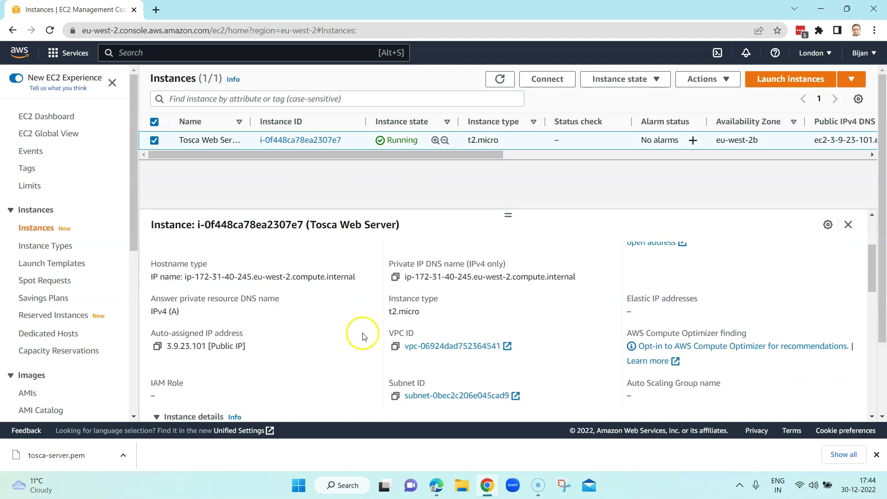
pyautogui.scroll(-2, 362, 333)
pyautogui.scroll(7, 362, 332)
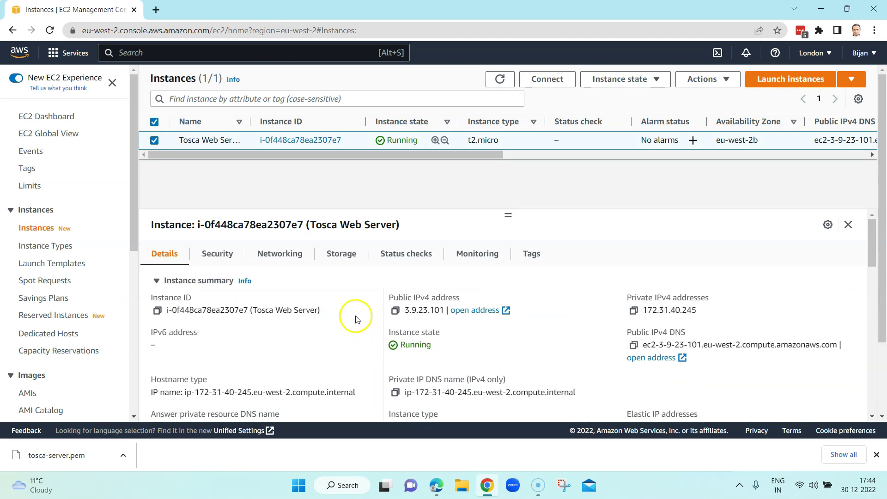
# Step: Review the Security, Networking, Storage, Status checks, Monitoring and Tags tabs, then return to Details
pyautogui.click(221, 256)
pyautogui.click(274, 262)
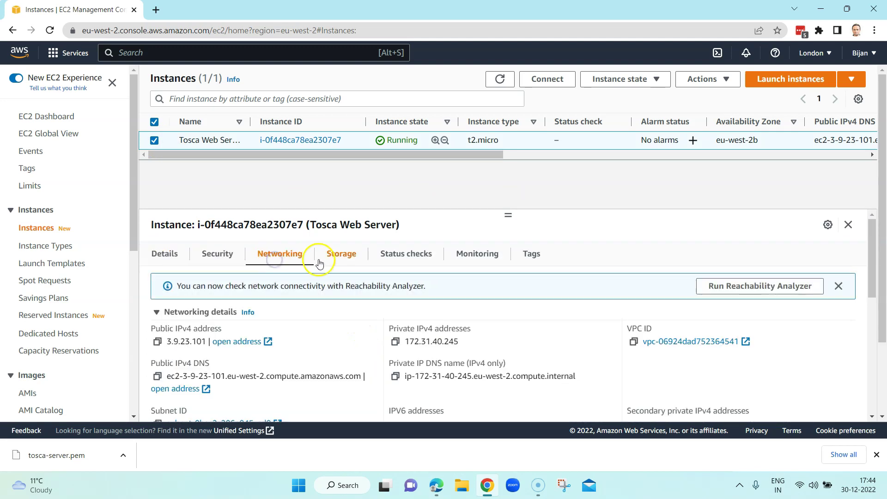
pyautogui.click(341, 259)
pyautogui.click(399, 262)
pyautogui.click(494, 260)
pyautogui.click(525, 259)
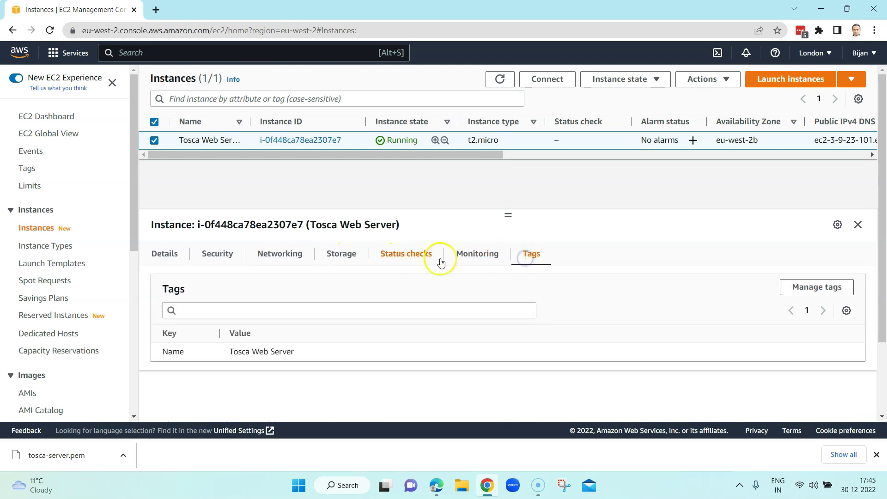
pyautogui.click(167, 256)
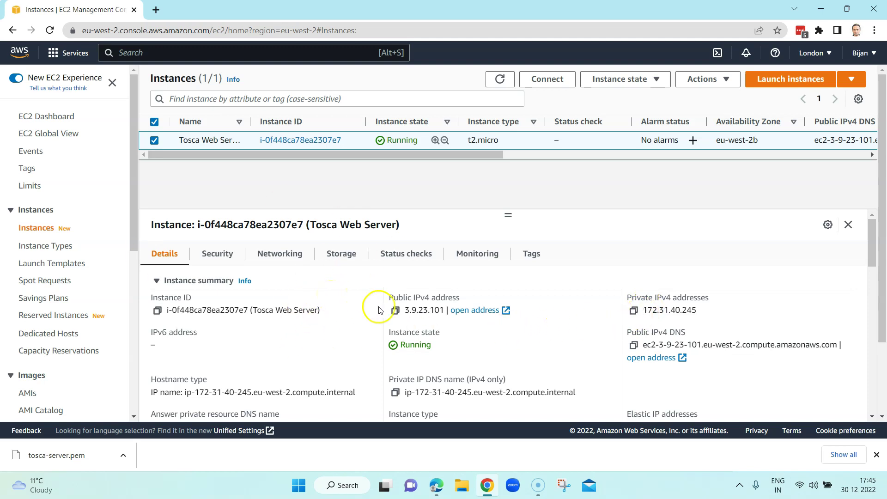
pyautogui.click(549, 86)
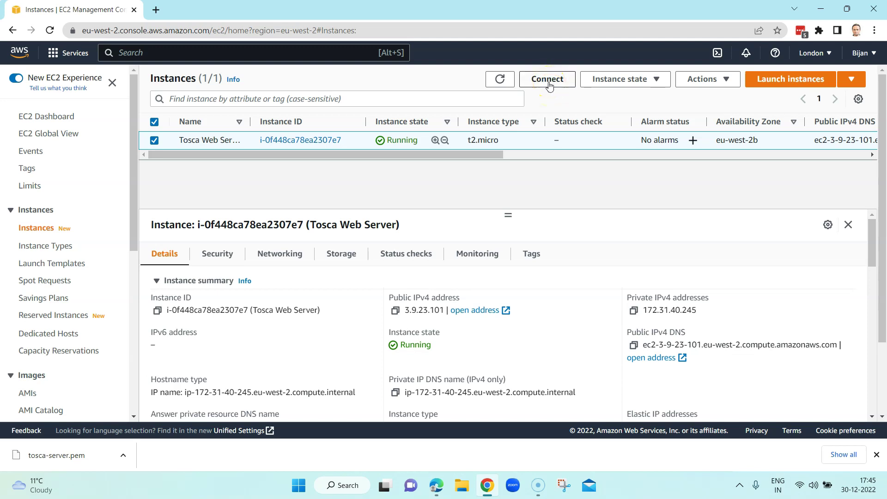
pyautogui.click(549, 86)
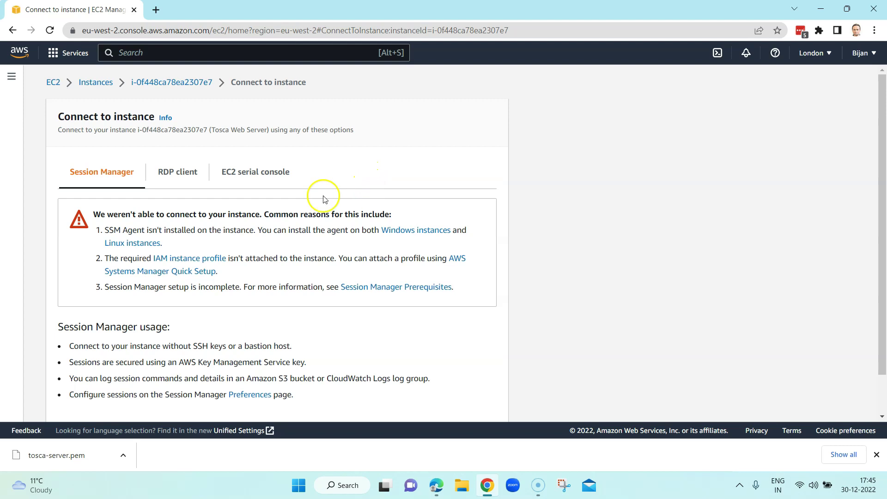
pyautogui.click(185, 177)
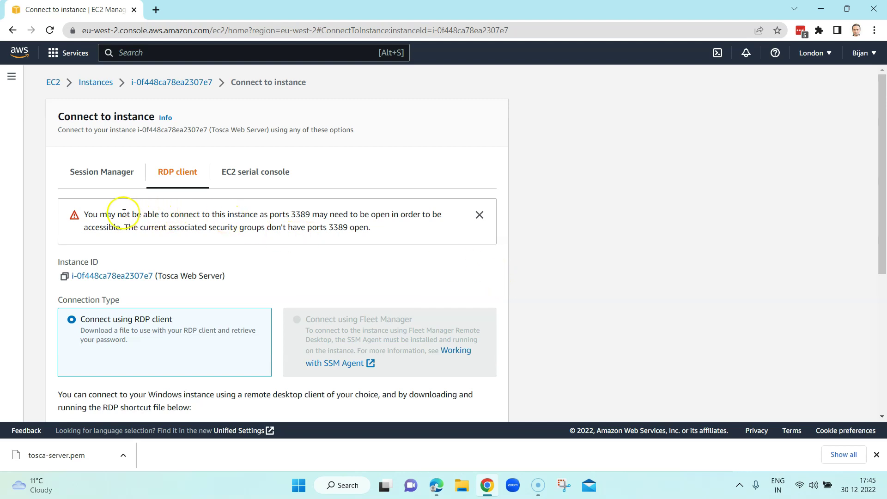
pyautogui.moveTo(111, 215); pyautogui.dragTo(376, 228)
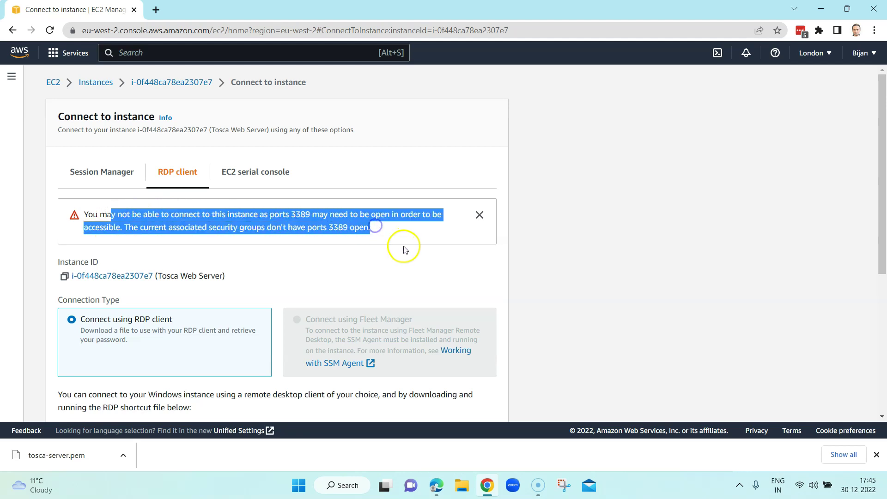
pyautogui.scroll(-2, 402, 248)
pyautogui.scroll(-1, 247, 208)
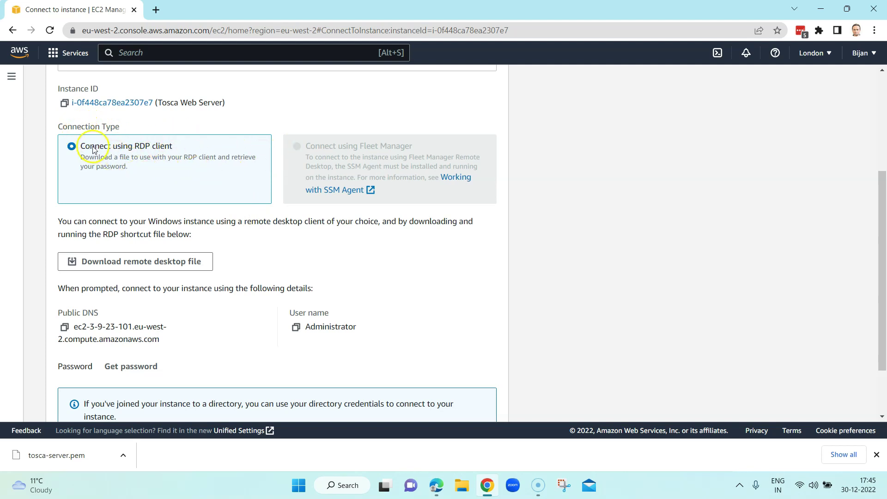
pyautogui.scroll(-2, 223, 215)
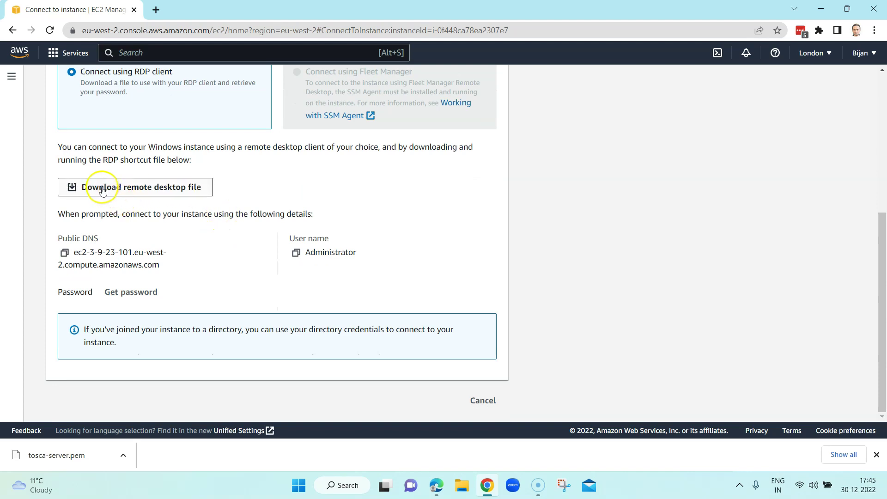
# Step: Download and open the Tosca Web Server .rdp file, then cancel the password prompt
pyautogui.click(162, 190)
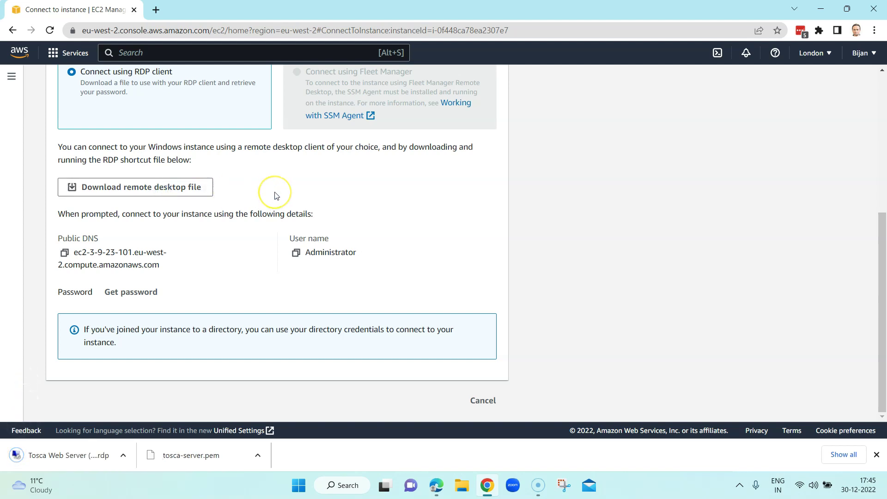
pyautogui.click(28, 458)
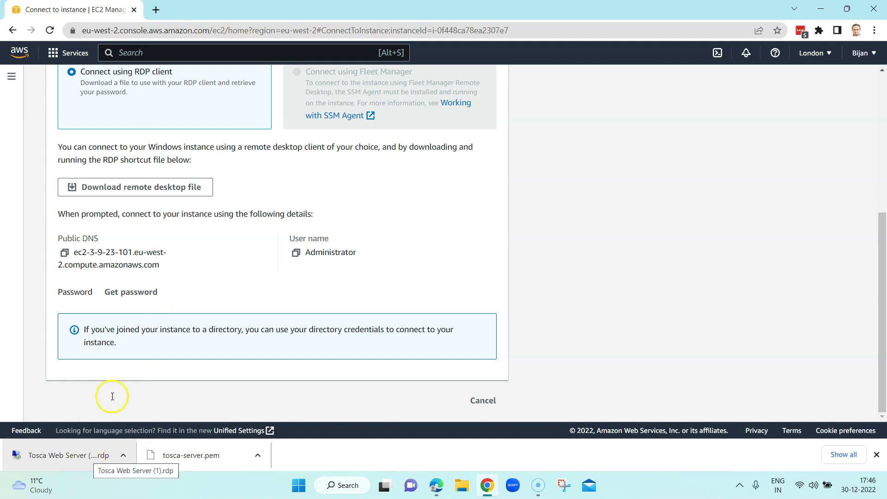
pyautogui.click(86, 451)
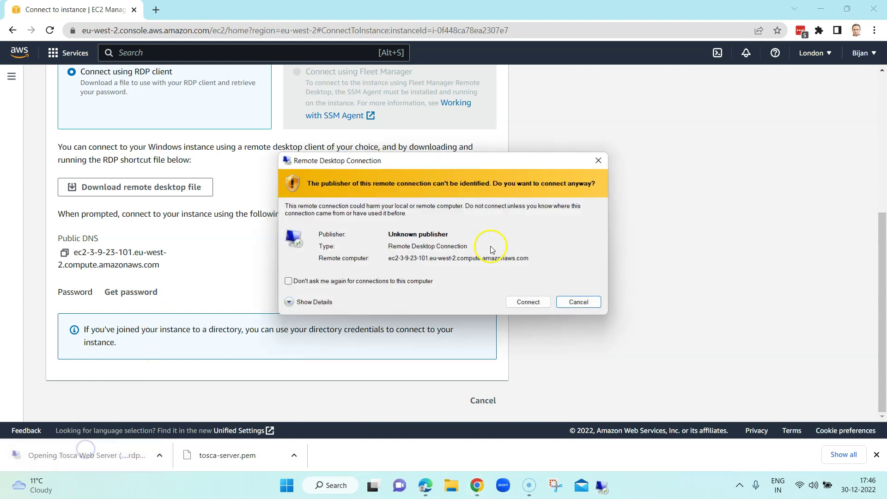
pyautogui.click(527, 303)
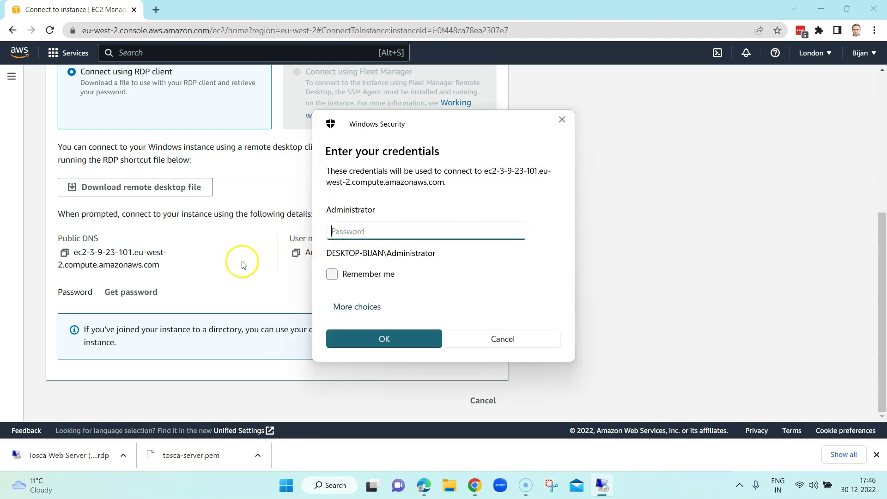
pyautogui.press('Escape')
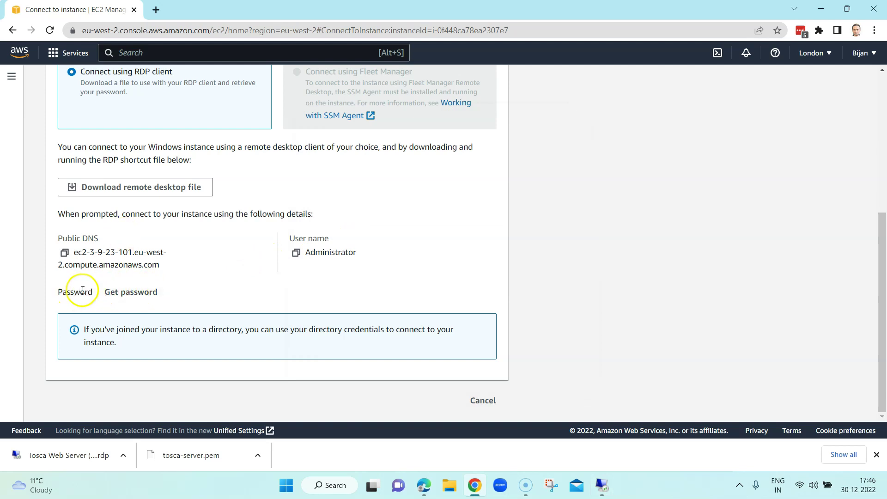
# Step: Upload tosca-server.pem from Downloads as the private key for decrypting the Windows password
pyautogui.click(129, 296)
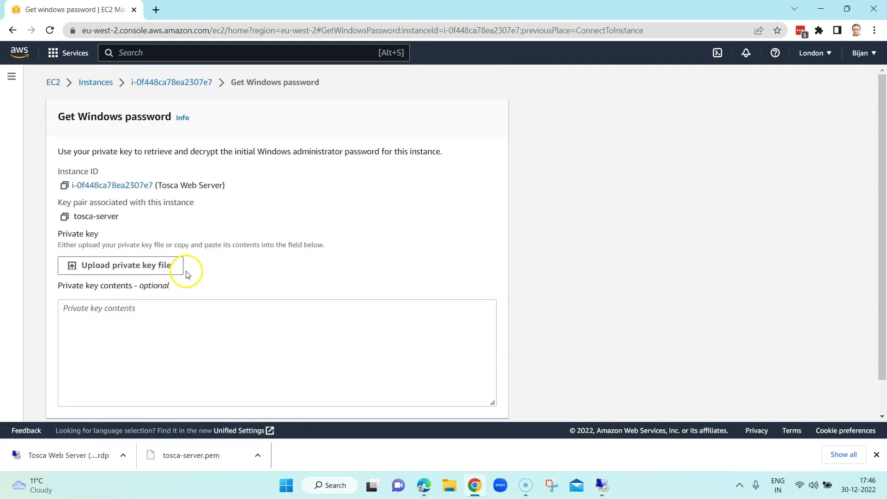
pyautogui.scroll(-1, 290, 167)
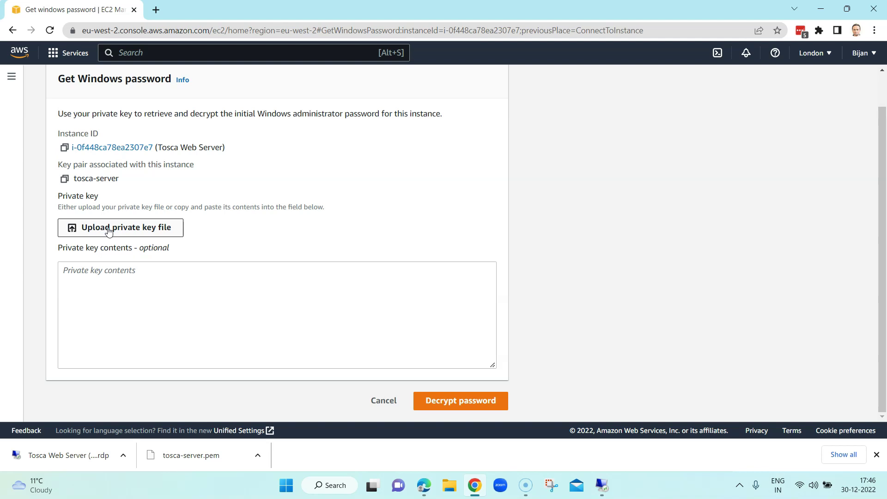
pyautogui.click(125, 229)
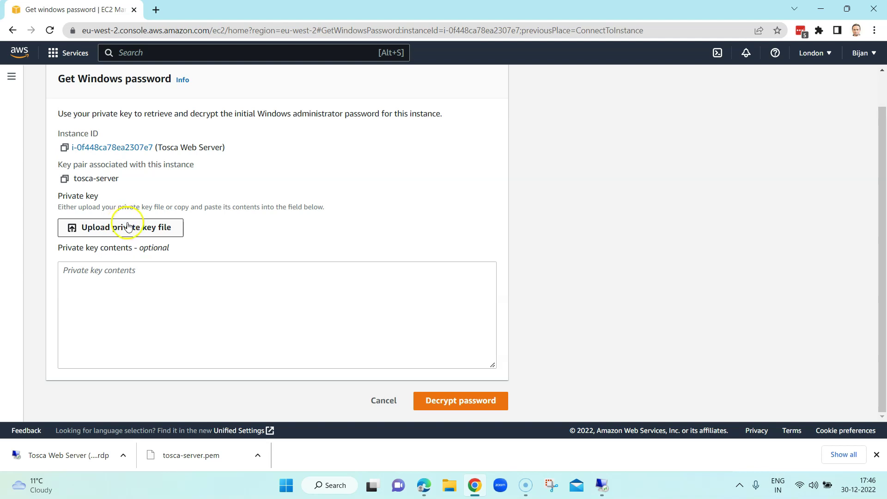
pyautogui.click(153, 231)
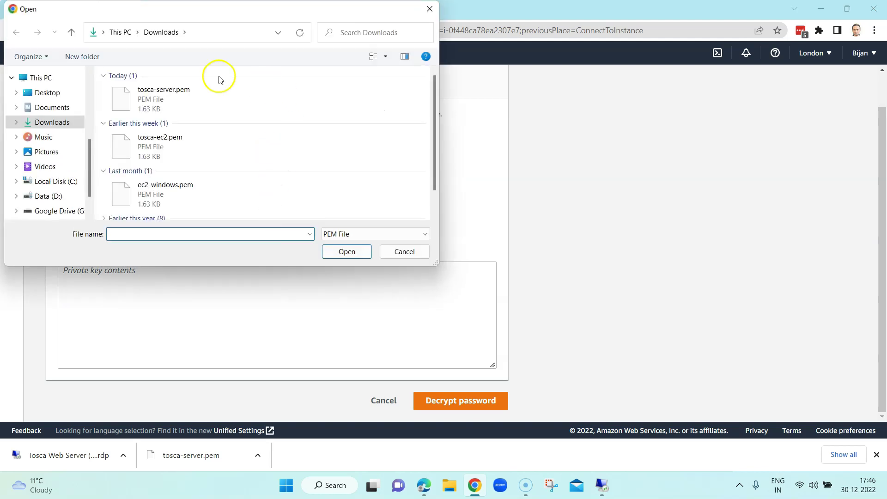
pyautogui.click(181, 100)
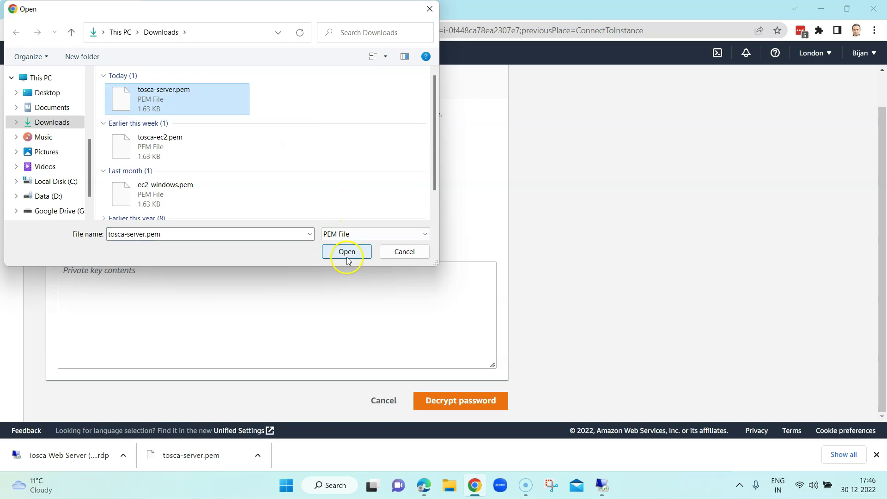
pyautogui.click(347, 253)
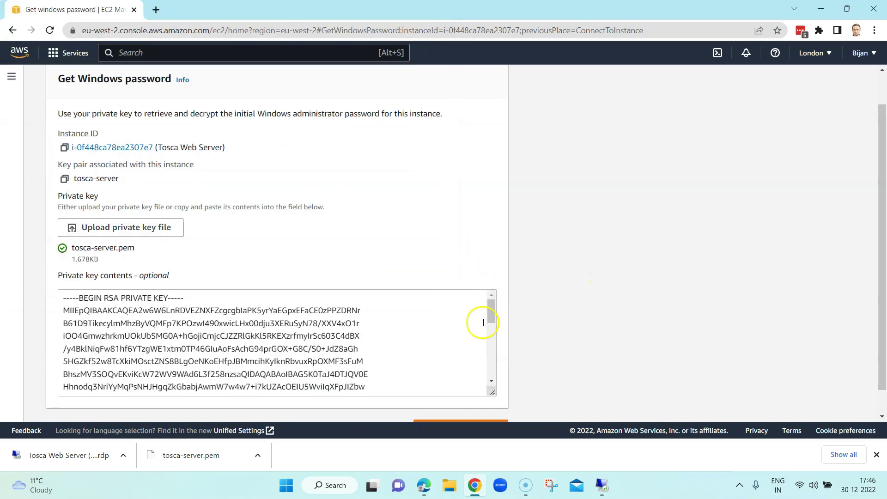
pyautogui.moveTo(491, 315); pyautogui.dragTo(492, 374)
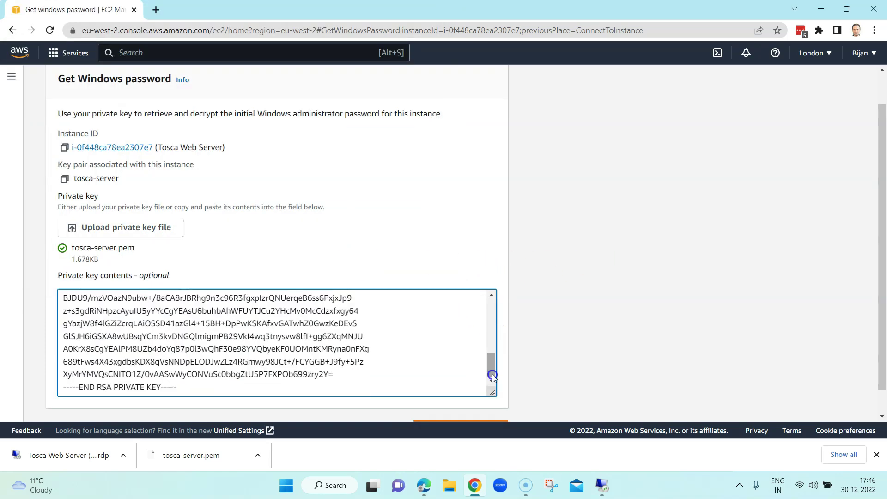
pyautogui.scroll(-1, 534, 311)
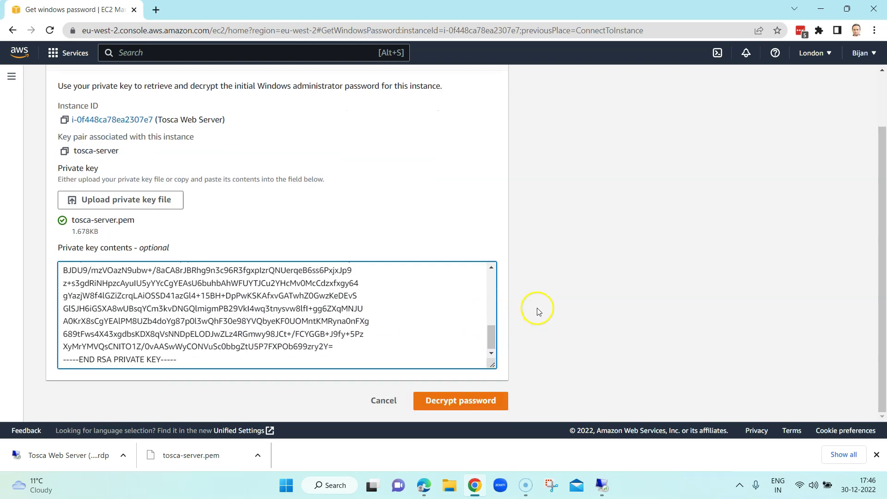
pyautogui.click(456, 408)
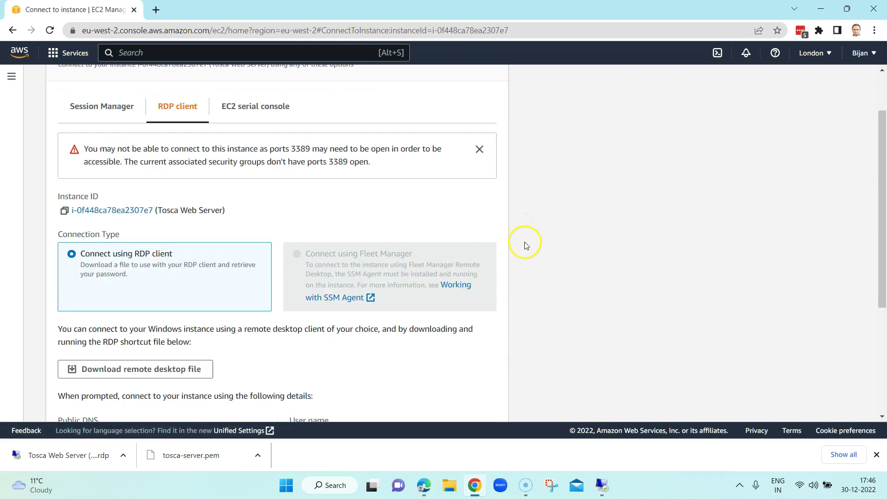
# Step: Copy the decrypted Administrator password and paste it into the remote desktop credentials prompt
pyautogui.scroll(-3, 526, 245)
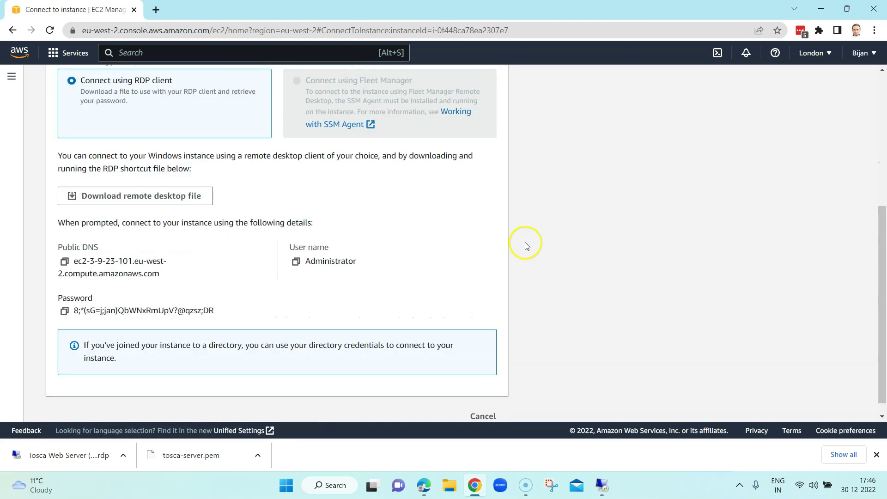
pyautogui.click(65, 312)
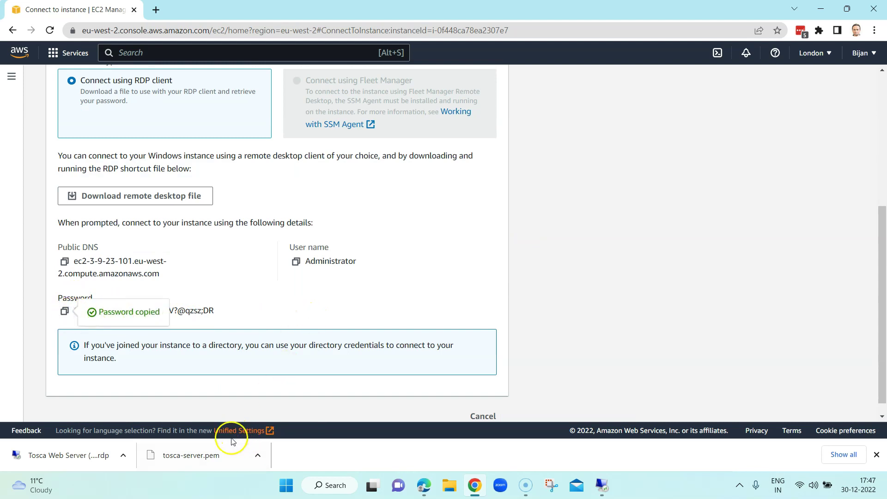
pyautogui.click(610, 484)
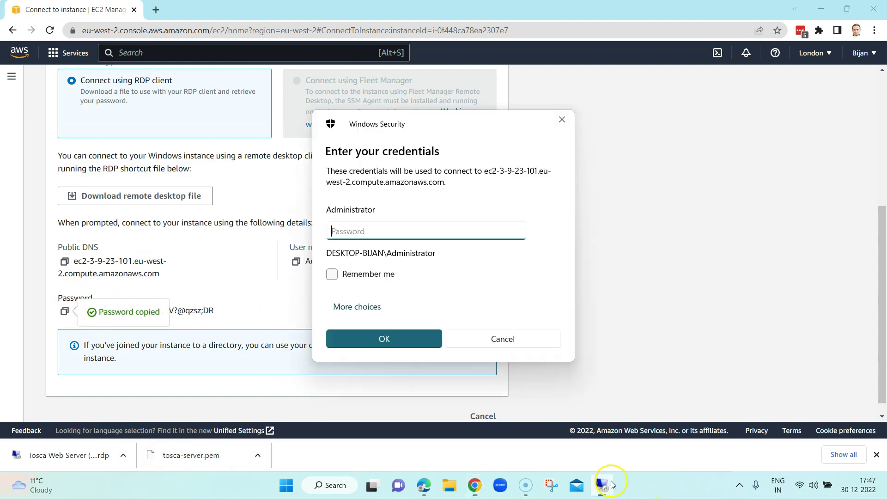
pyautogui.hotkey('ctrl', 'v')
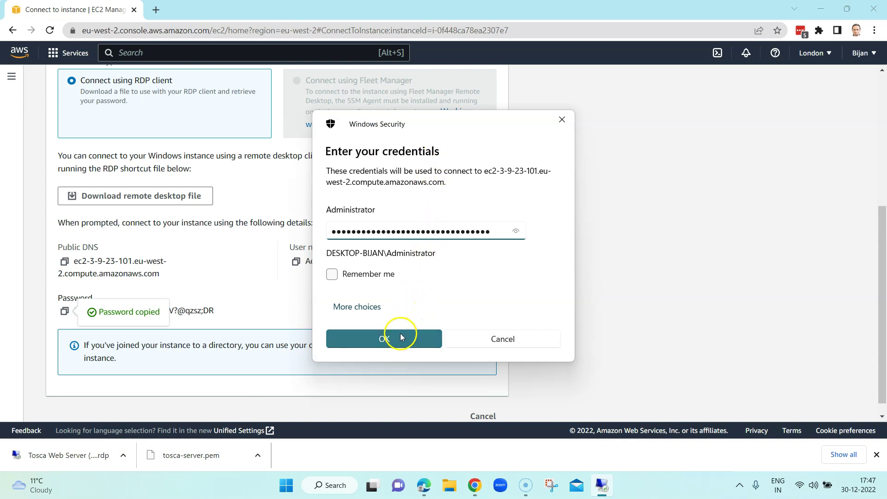
pyautogui.click(400, 334)
# Step: Accept the remote certificate warning and allow network discoverability on the Windows Server session
pyautogui.click(477, 331)
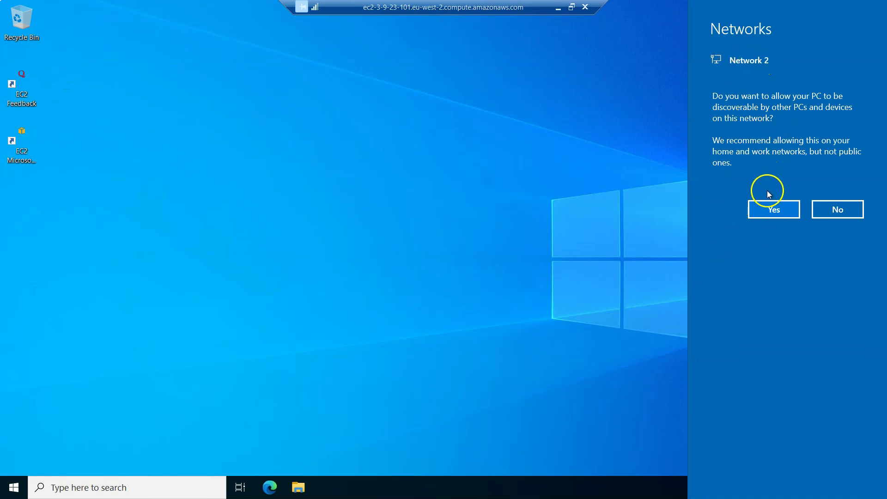
pyautogui.click(771, 214)
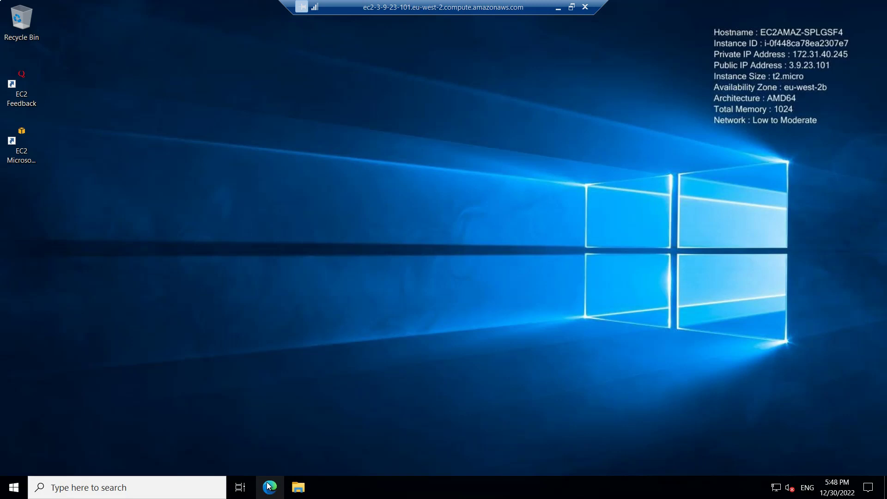
# Step: Launch Edge on the server, skipping data import and accepting the privacy and cookies notice
pyautogui.click(269, 486)
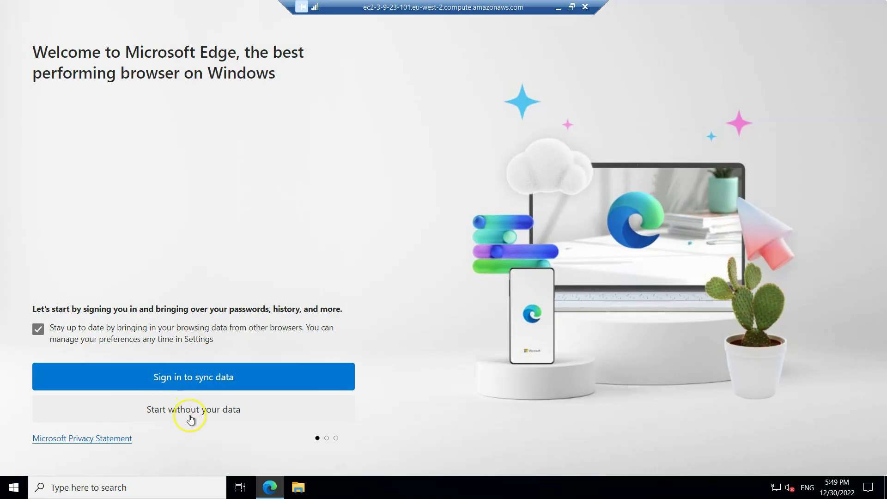
pyautogui.click(190, 417)
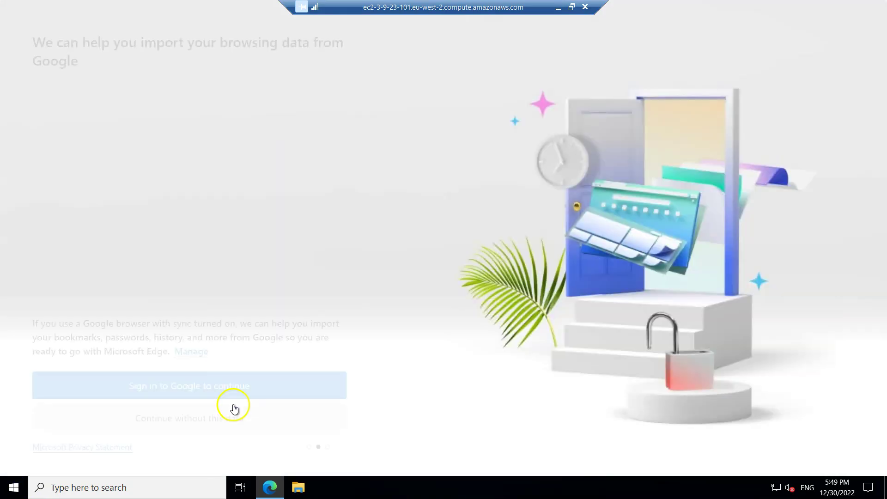
pyautogui.click(213, 420)
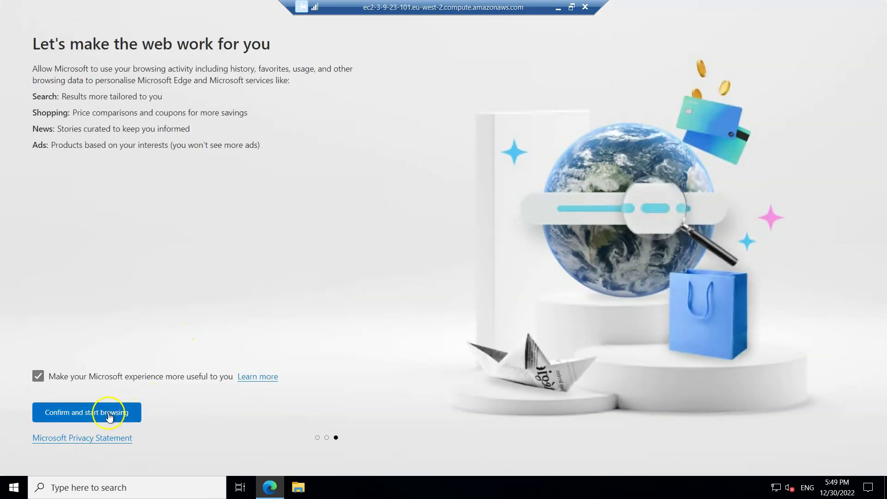
pyautogui.click(91, 416)
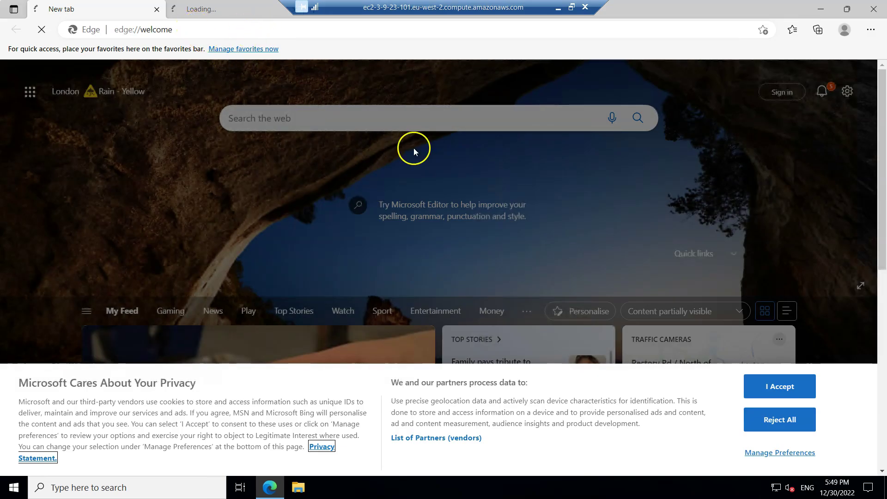
pyautogui.click(775, 388)
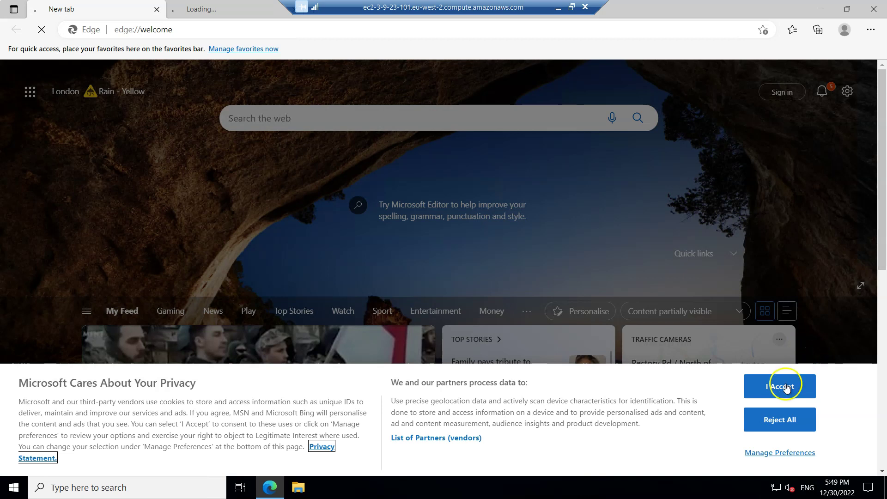
pyautogui.click(783, 389)
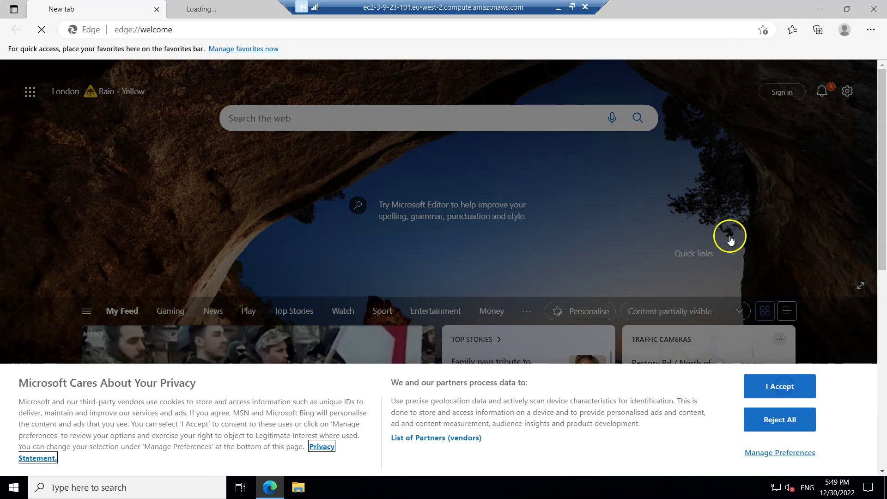
pyautogui.click(187, 31)
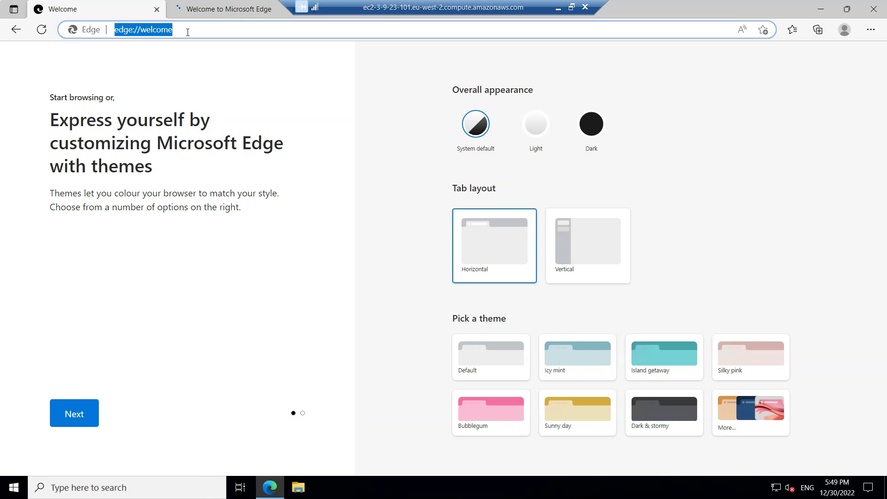
# Step: Search Bing for 'tricentis support' and open the support.tricentis.com result in a new tab
pyautogui.write('tricentis support')
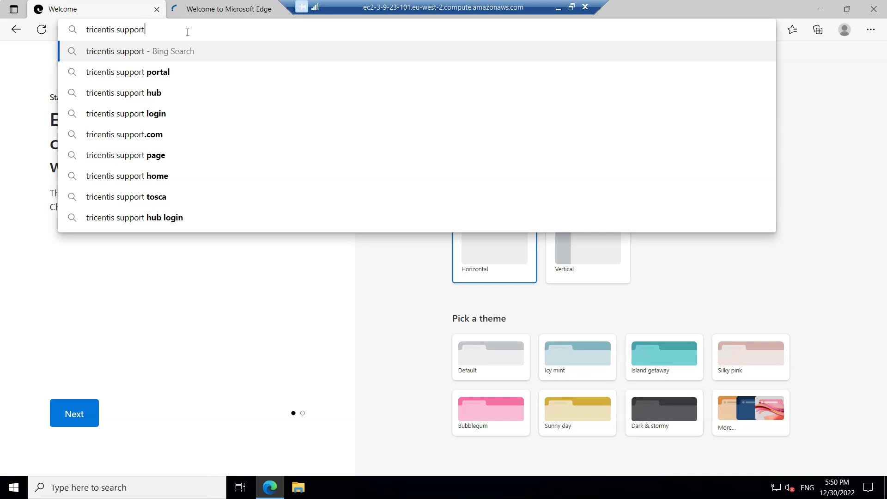
pyautogui.press('Return')
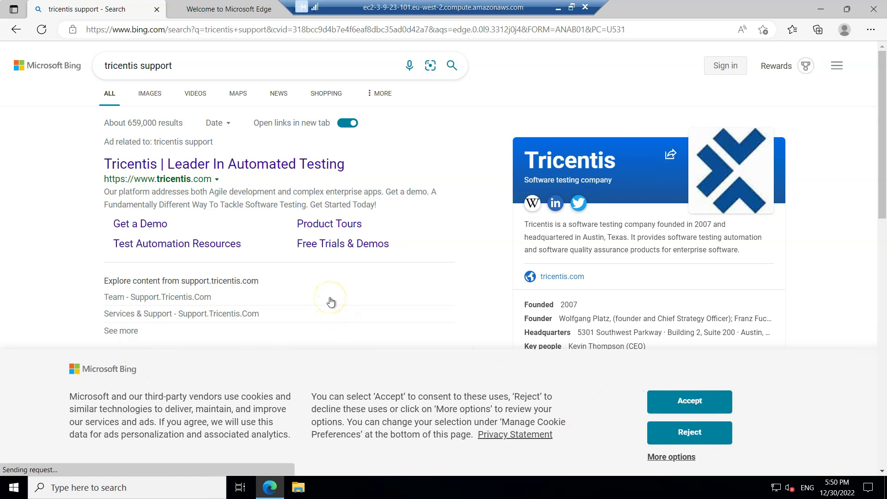
pyautogui.scroll(-3, 836, 281)
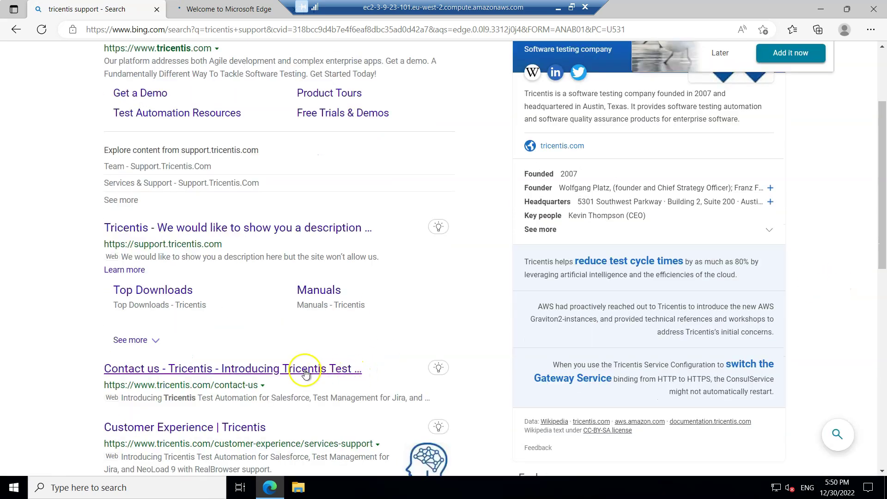
pyautogui.click(170, 233)
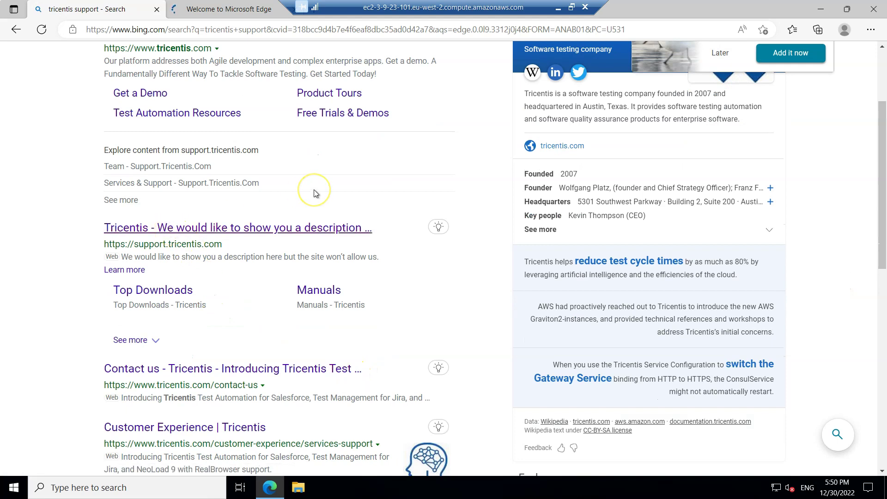
pyautogui.click(293, 229)
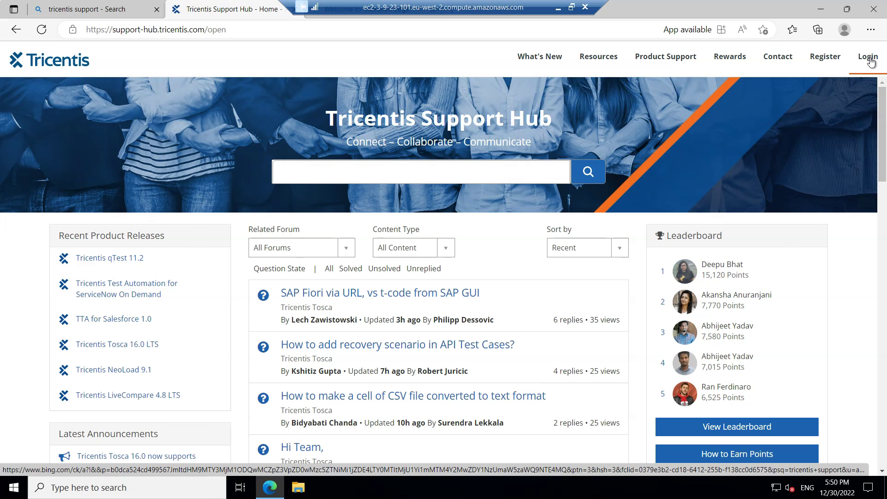
# Step: Log in to Tricentis Support Hub with the business email address and account password
pyautogui.click(870, 58)
pyautogui.click(876, 64)
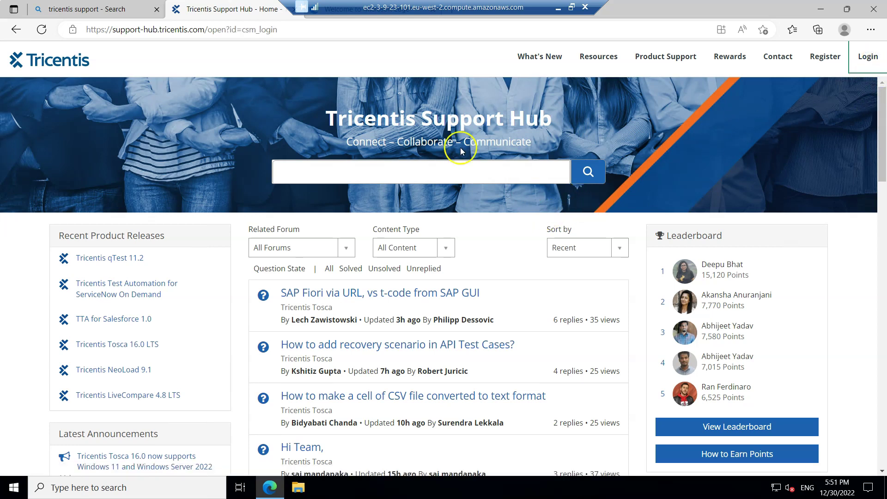
pyautogui.click(307, 302)
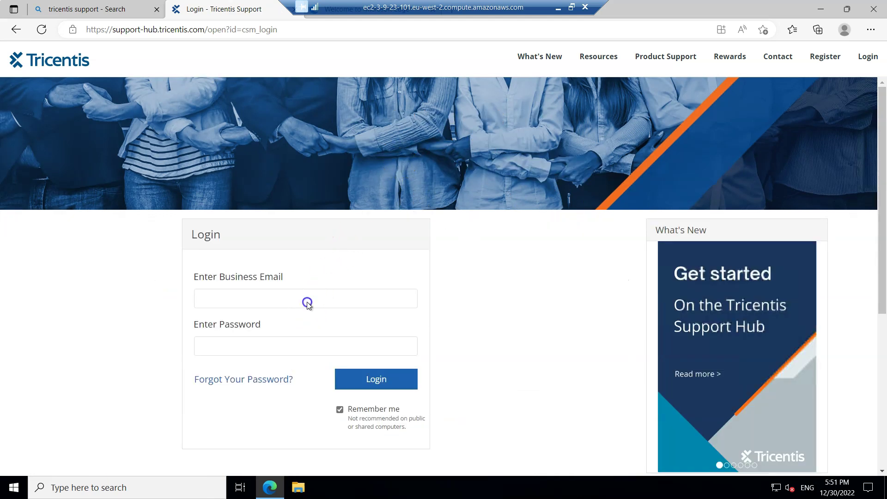
pyautogui.click(307, 301)
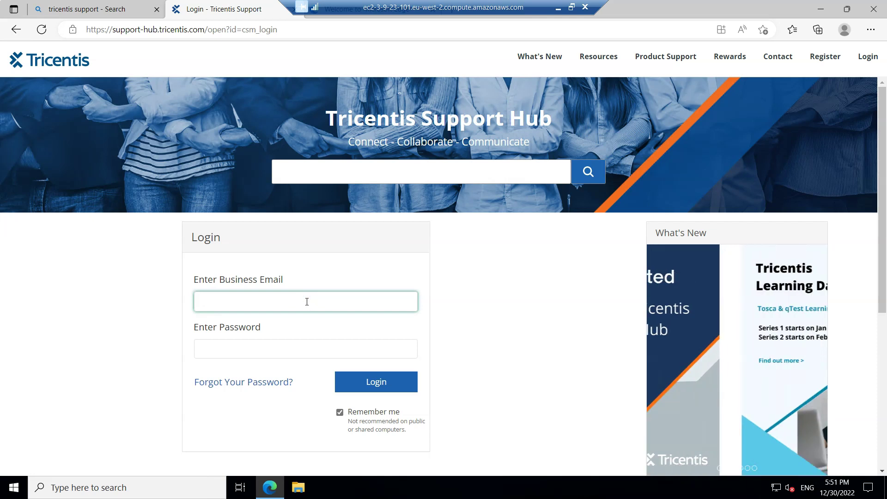
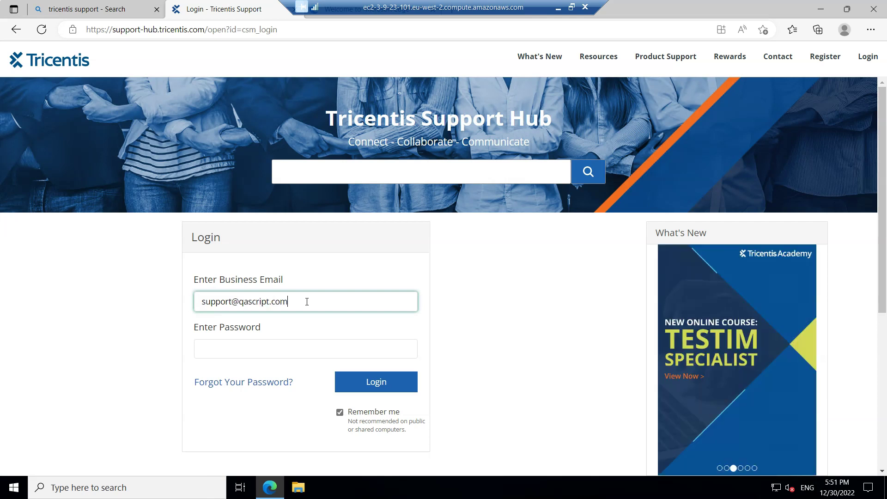
pyautogui.click(312, 342)
pyautogui.write('•••••••')
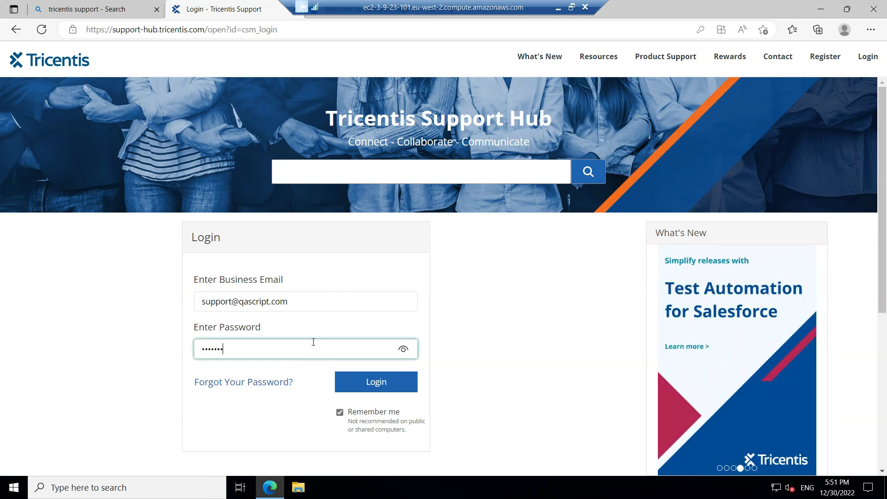
pyautogui.write('••••••')
pyautogui.click(361, 382)
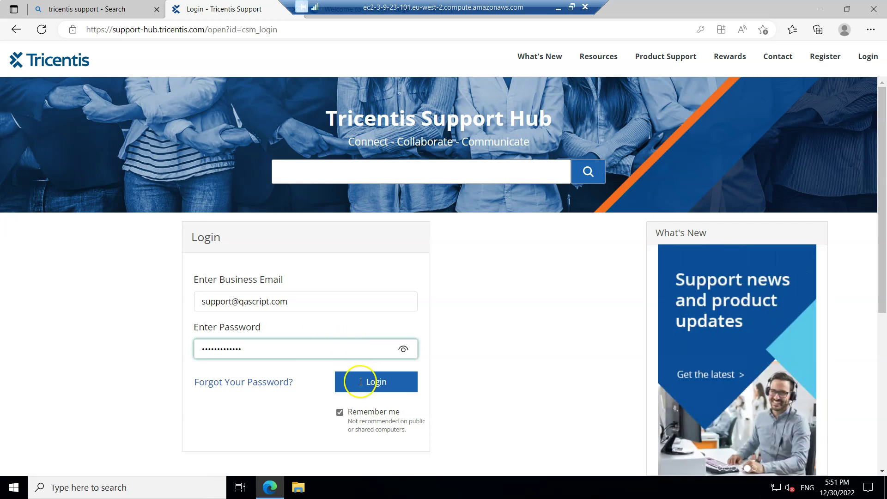
pyautogui.click(362, 382)
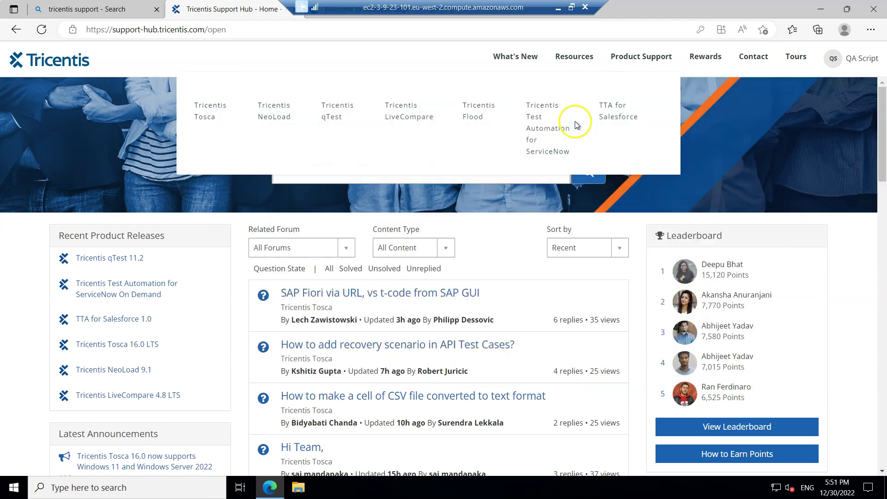
# Step: Load the pasted training_license_request page, then follow 'Download Tricentis Tosca' to the Downloads page
pyautogui.click(468, 30)
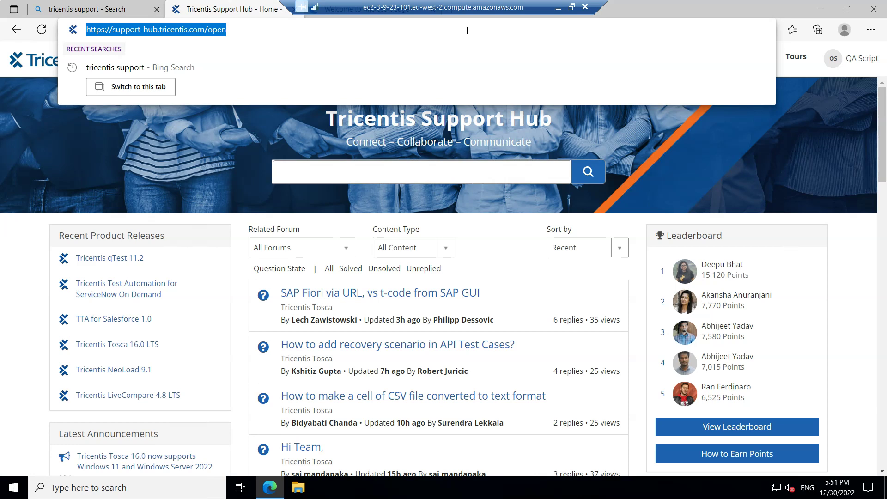
pyautogui.hotkey('ctrl', 'v')
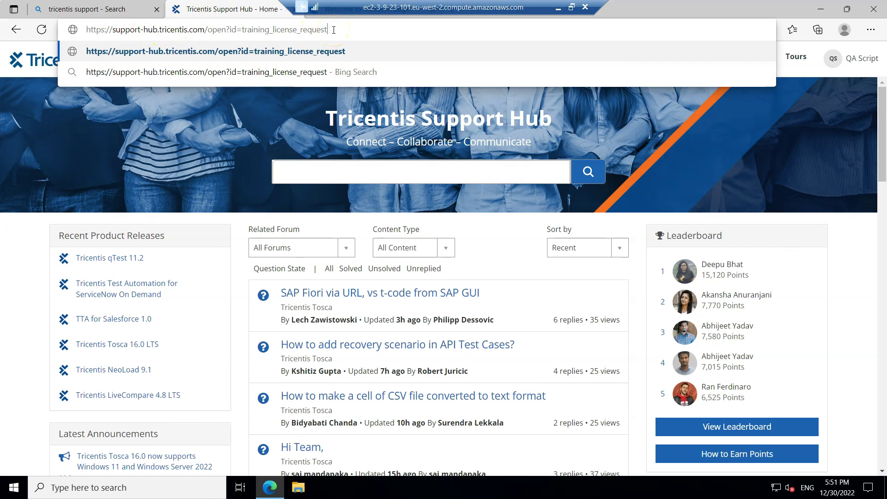
pyautogui.click(332, 29)
pyautogui.press('Return')
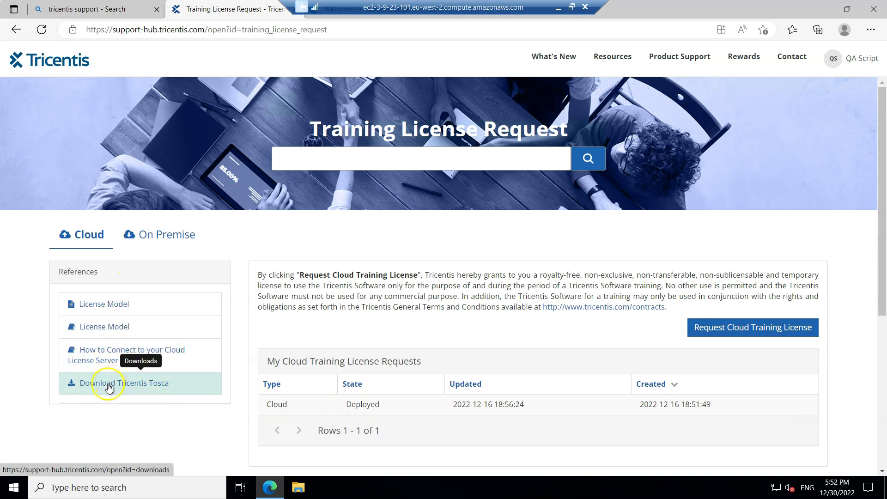
pyautogui.click(150, 390)
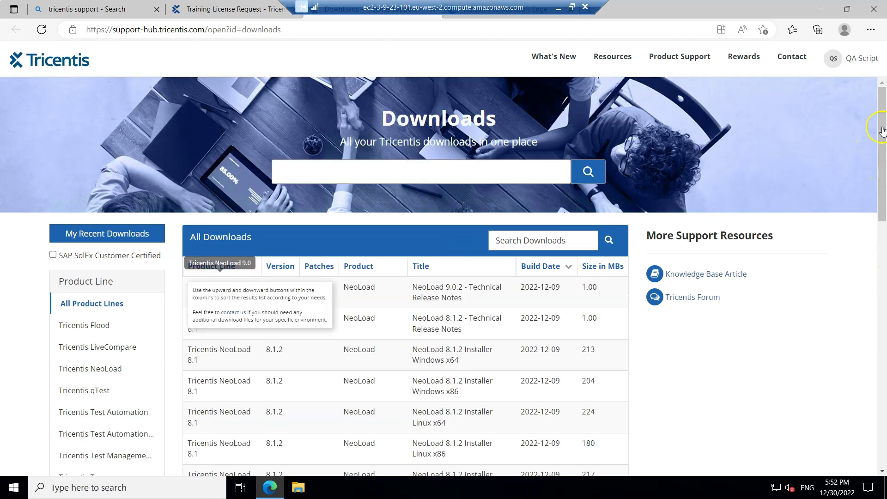
# Step: Filter downloads to the Tricentis Tosca product line and download the Tricentis Tosca 16.0 LTS package
pyautogui.moveTo(882, 131); pyautogui.dragTo(884, 174)
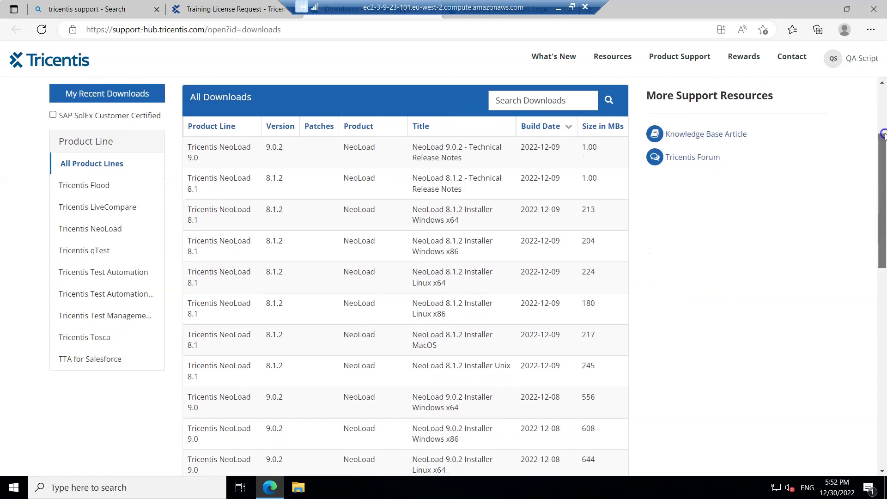
pyautogui.scroll(3, 116, 360)
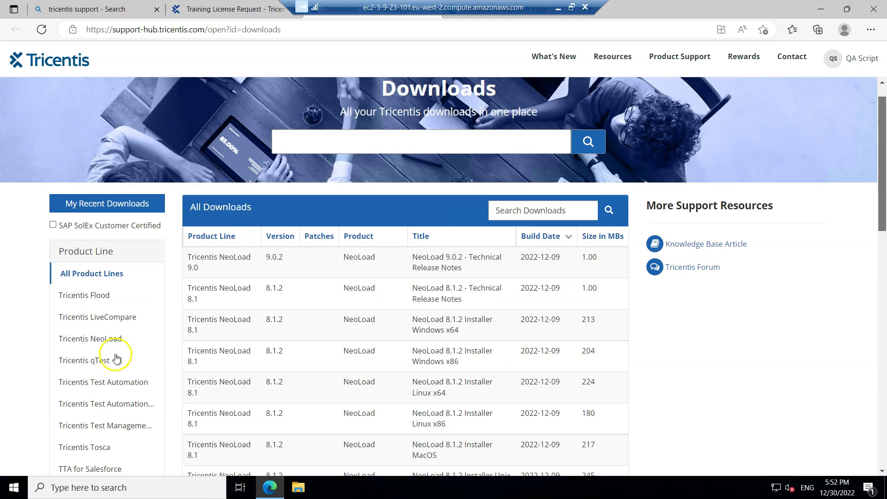
pyautogui.click(96, 451)
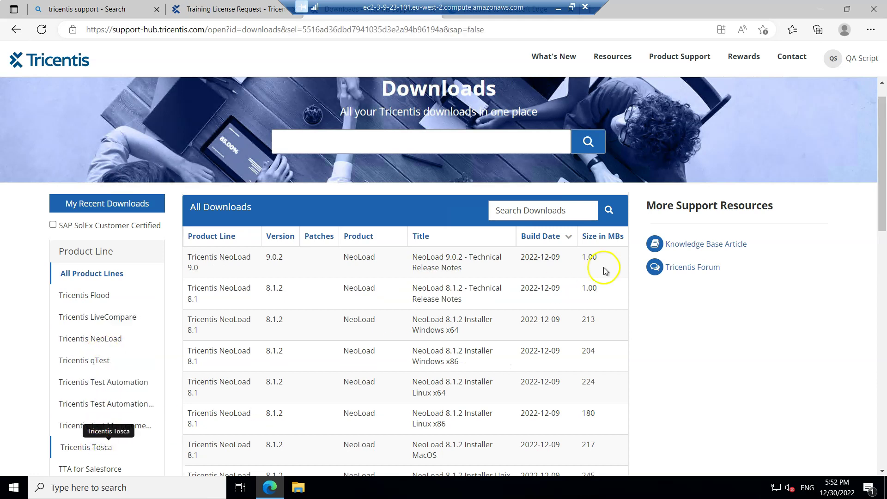
pyautogui.scroll(-4, 836, 251)
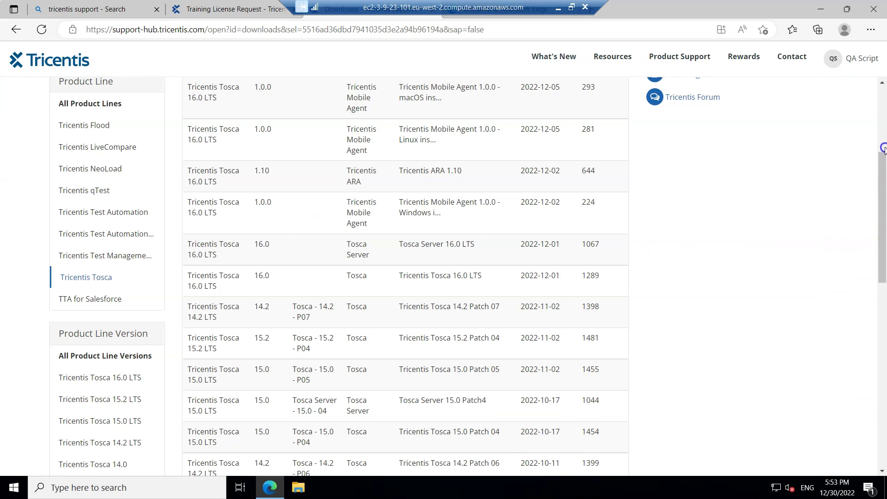
pyautogui.scroll(3, 210, 199)
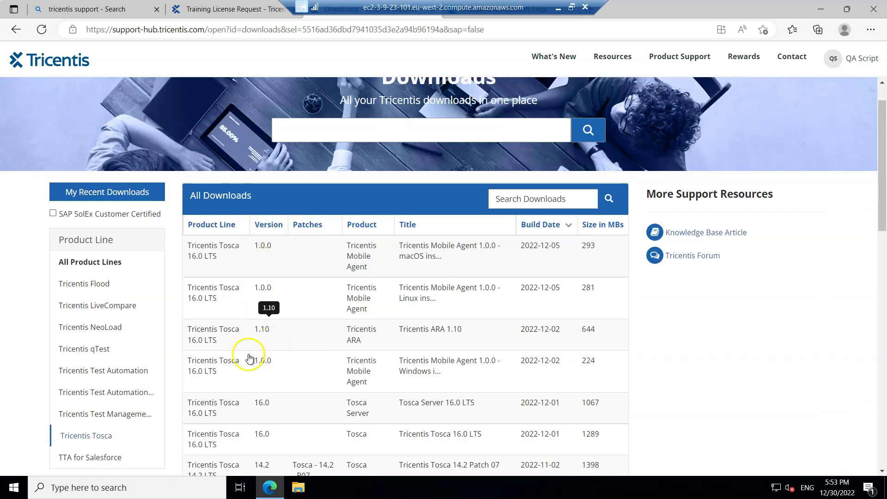
pyautogui.scroll(-1, 882, 205)
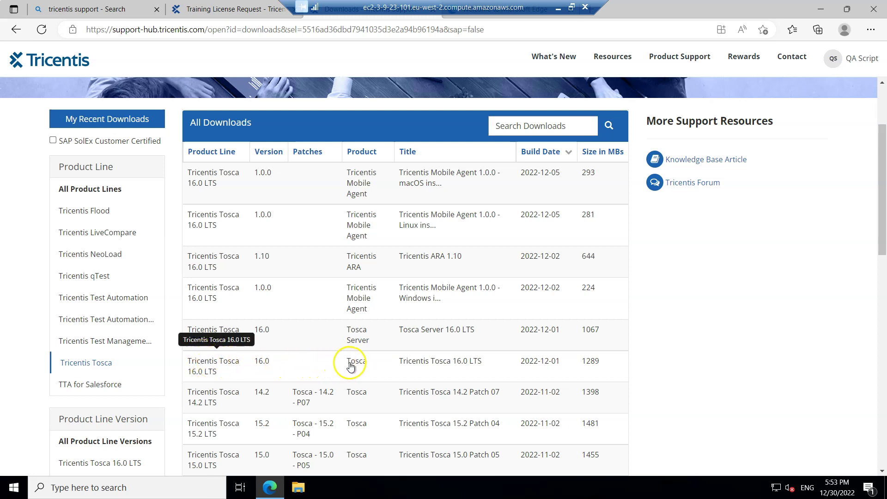
pyautogui.click(231, 365)
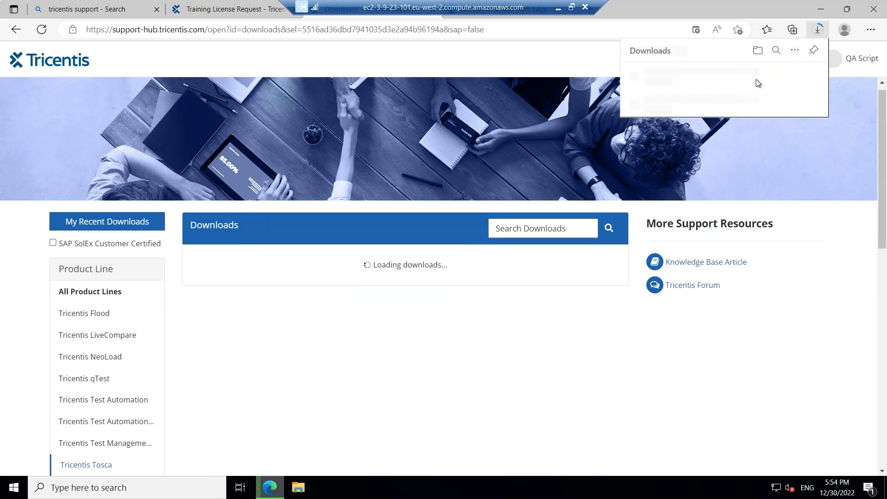
# Step: Open the completed Tricentis_Tosca_16.0.0_LTS.zip (1.25 GB) in File Explorer from Edge's downloads list
pyautogui.click(717, 85)
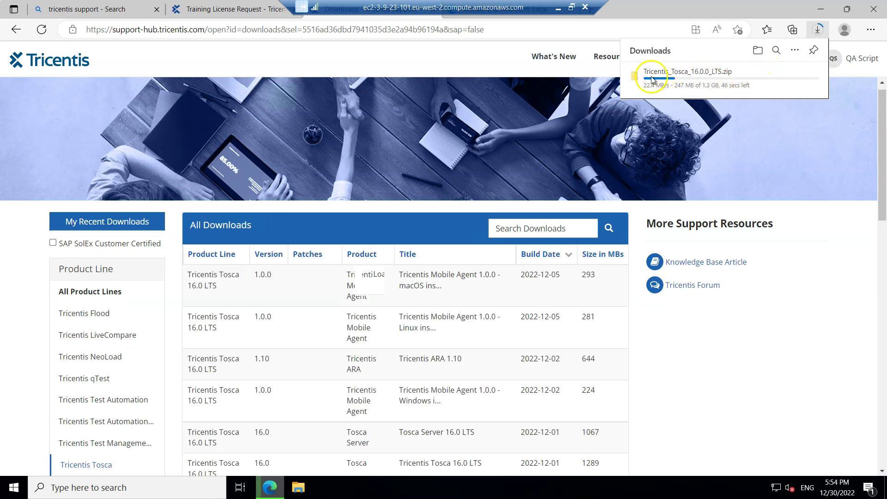
pyautogui.moveTo(668, 78)
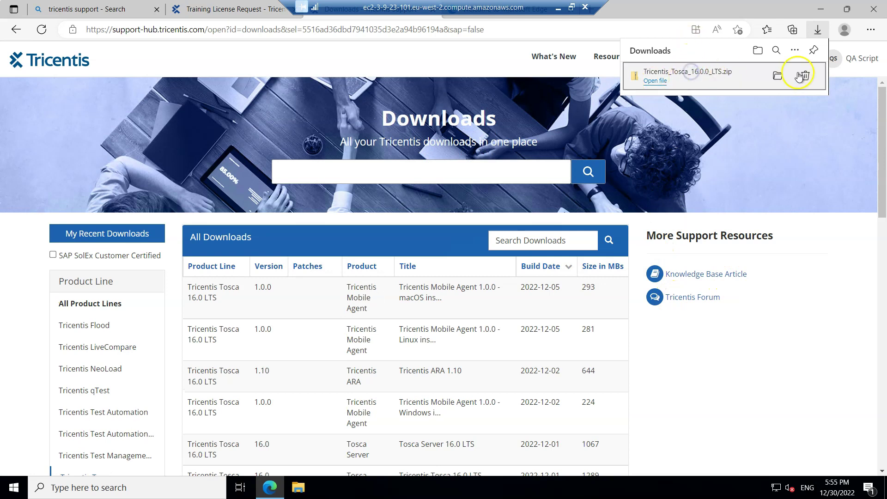
pyautogui.click(778, 76)
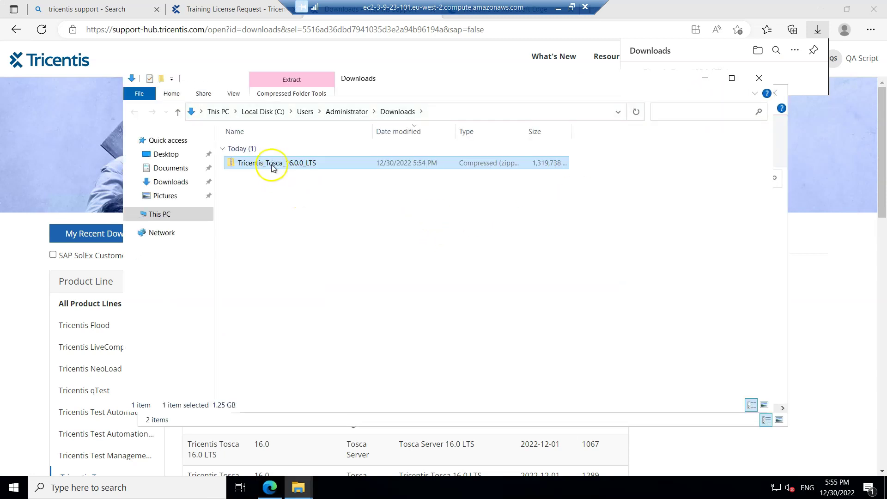
# Step: Extract the Tosca zip into Downloads\Tricentis_Tosca_16.0.0_LTS and run the Tricentis Tosca 16.0.0 LTS setup
pyautogui.rightClick(273, 167)
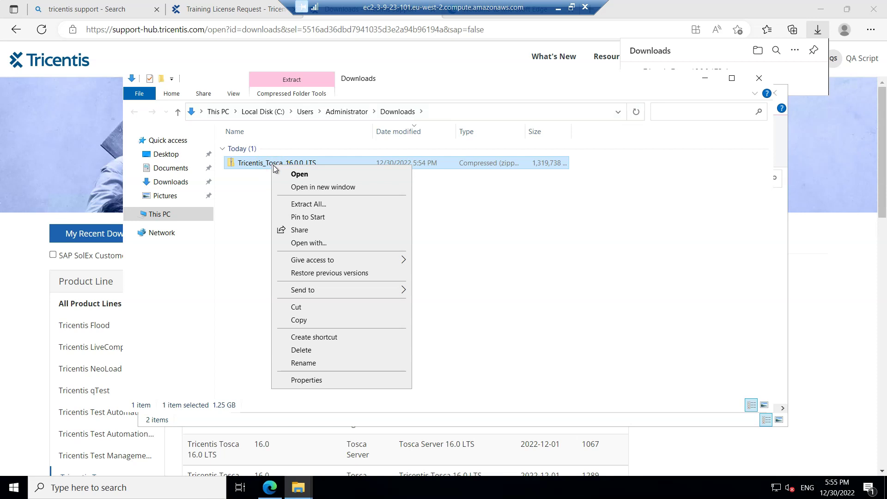
pyautogui.click(316, 205)
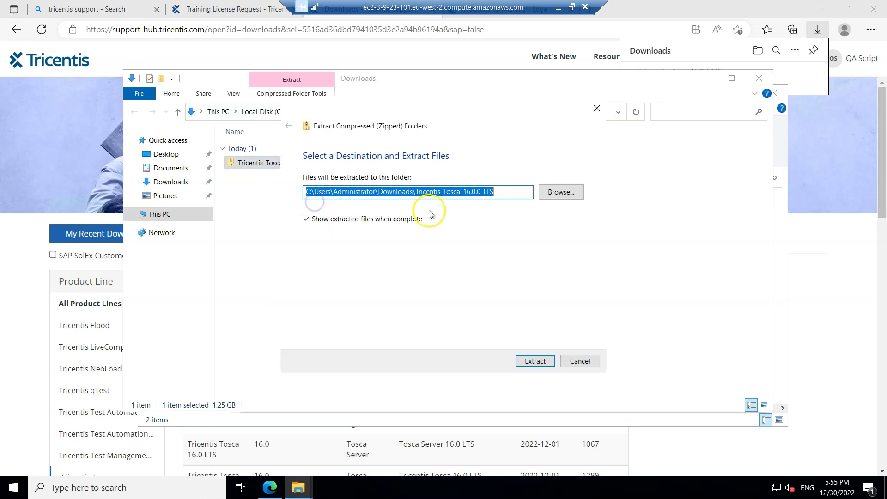
pyautogui.click(544, 357)
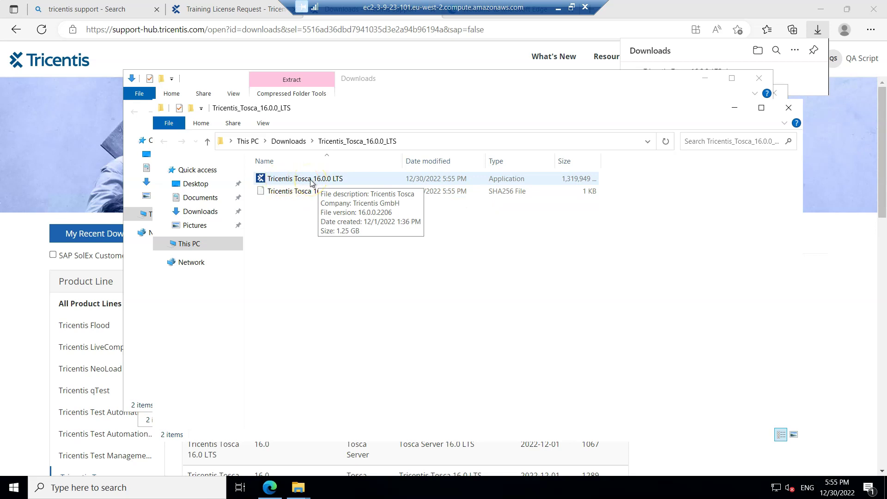
pyautogui.doubleClick(311, 181)
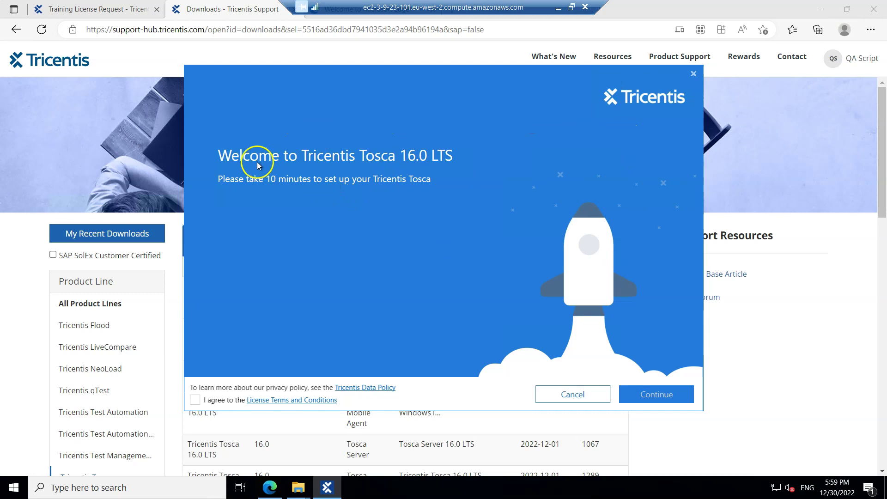
# Step: Accept the Tosca License Terms and Conditions and start the setup
pyautogui.click(196, 400)
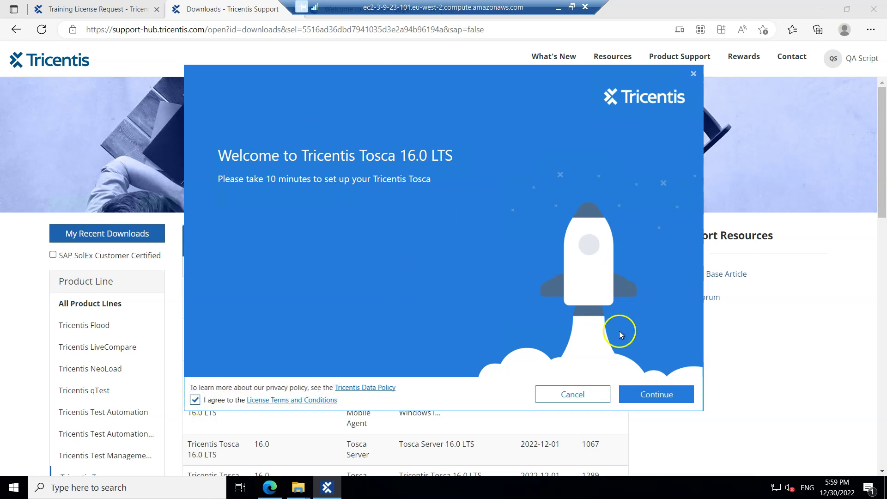
pyautogui.click(668, 396)
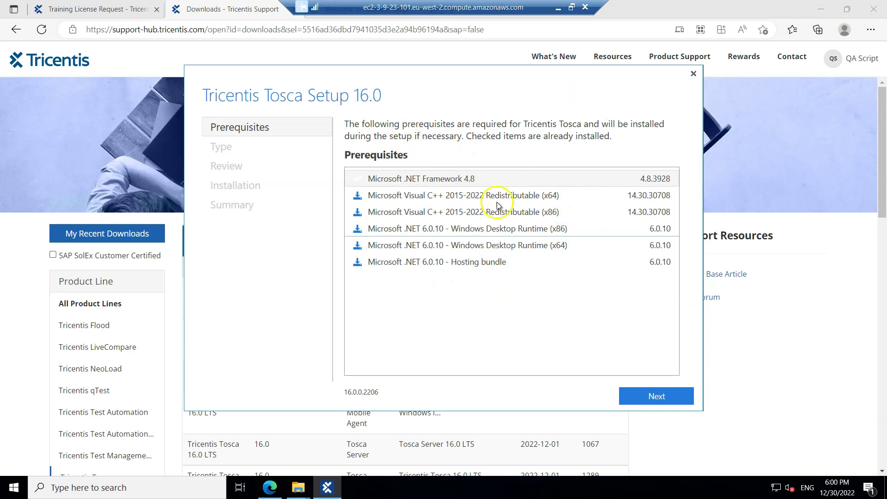
# Step: Pass the prerequisites, pick the Tosca Commander setup type and keep the default install folder
pyautogui.click(651, 396)
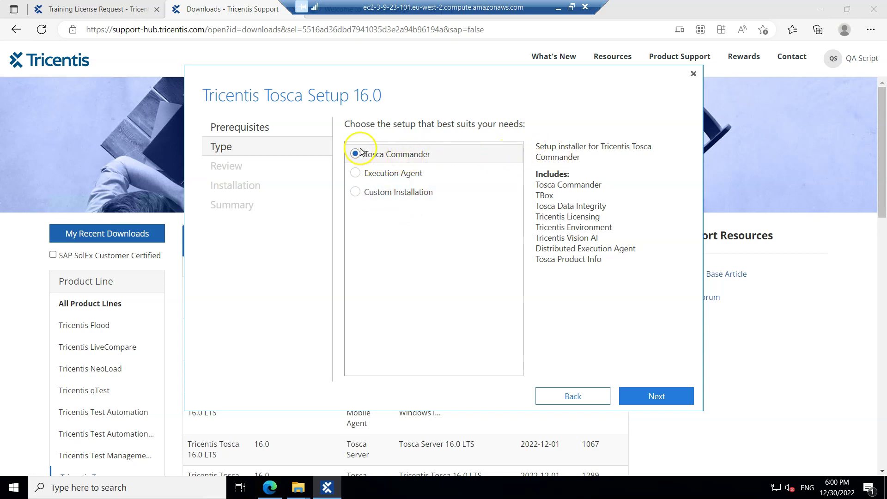
pyautogui.click(659, 394)
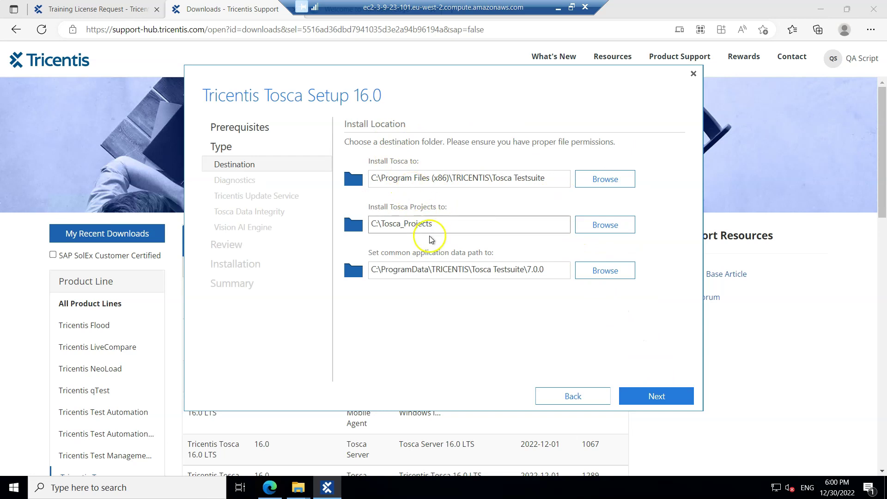
pyautogui.click(649, 394)
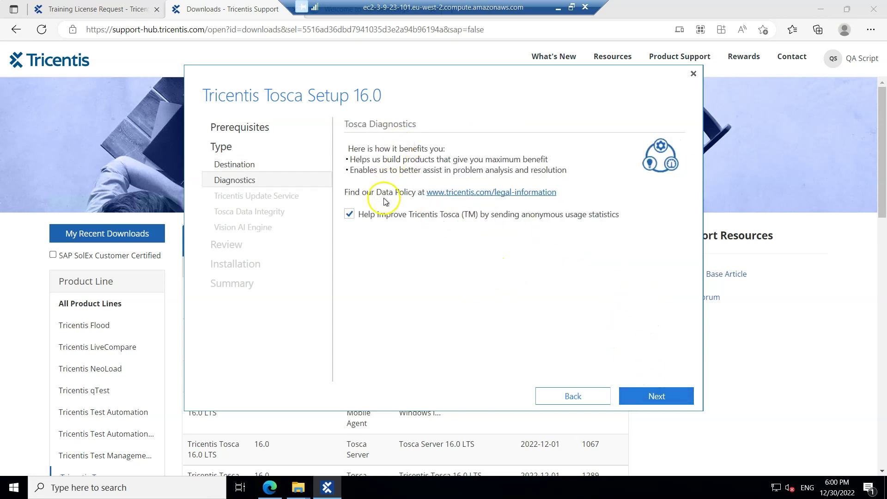
# Step: Disable usage statistics and keep Update Service, Data Integrity and Vision AI defaults through to Review
pyautogui.click(349, 214)
pyautogui.click(675, 393)
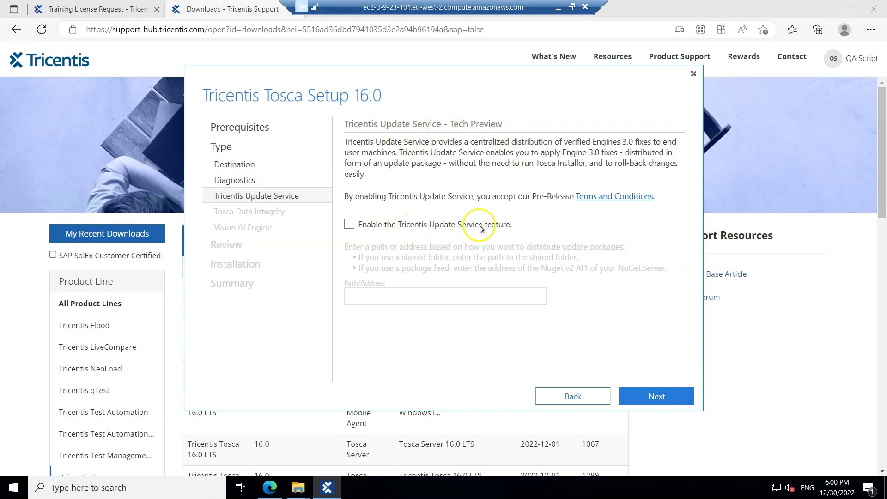
pyautogui.click(651, 396)
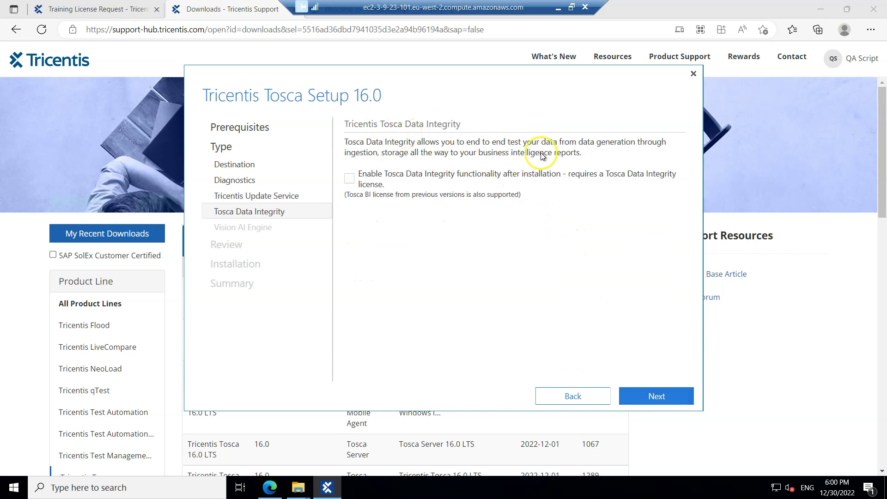
pyautogui.click(664, 393)
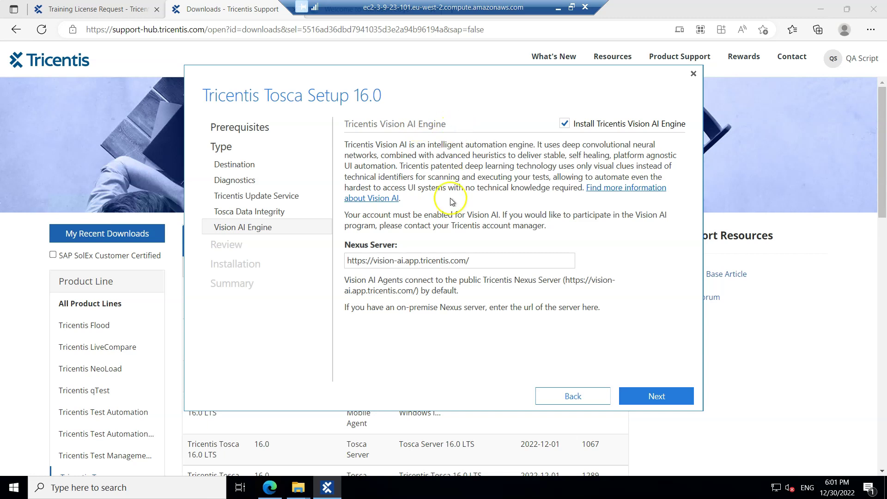
pyautogui.click(654, 395)
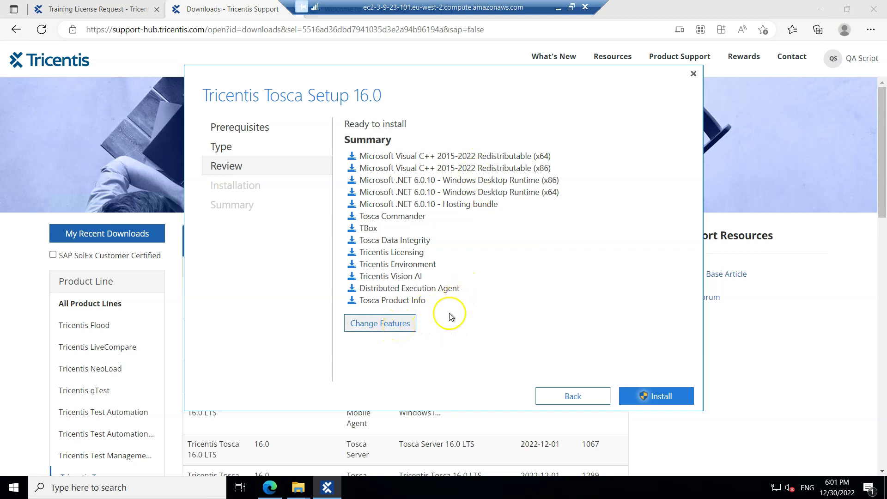
# Step: Install all 13 listed components and finish once the installation completes
pyautogui.click(655, 397)
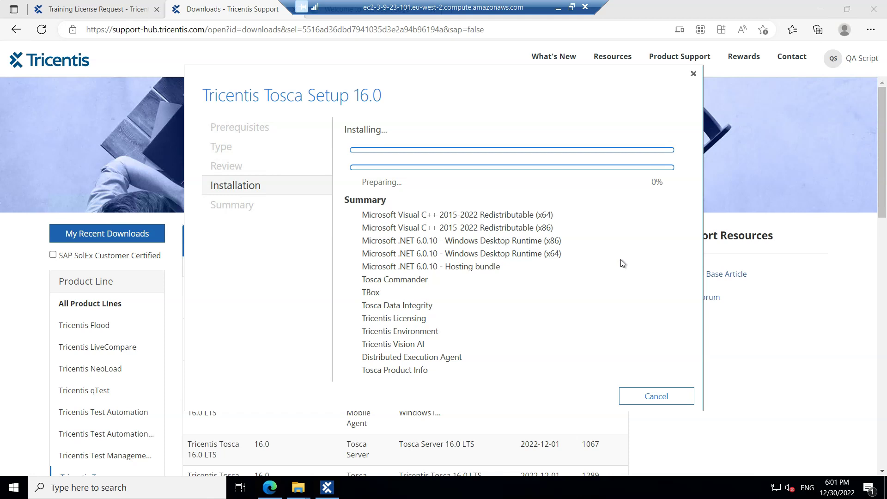
pyautogui.click(615, 263)
pyautogui.click(344, 329)
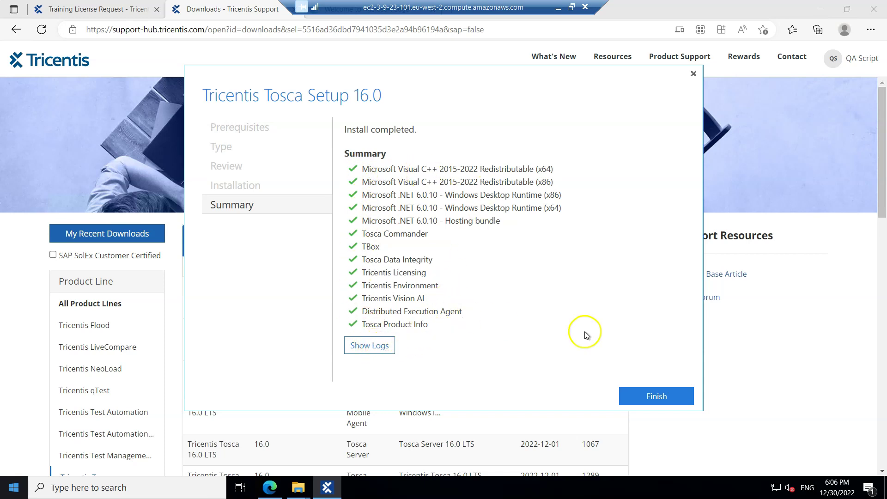
# Step: Close the finished installer and launch Tosca Commander from the Start menu's Tricentis folder
pyautogui.click(649, 400)
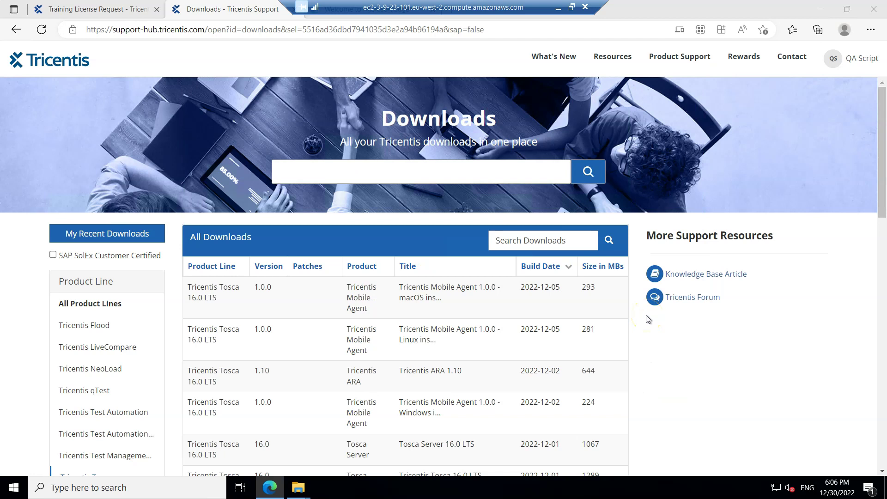
pyautogui.click(646, 316)
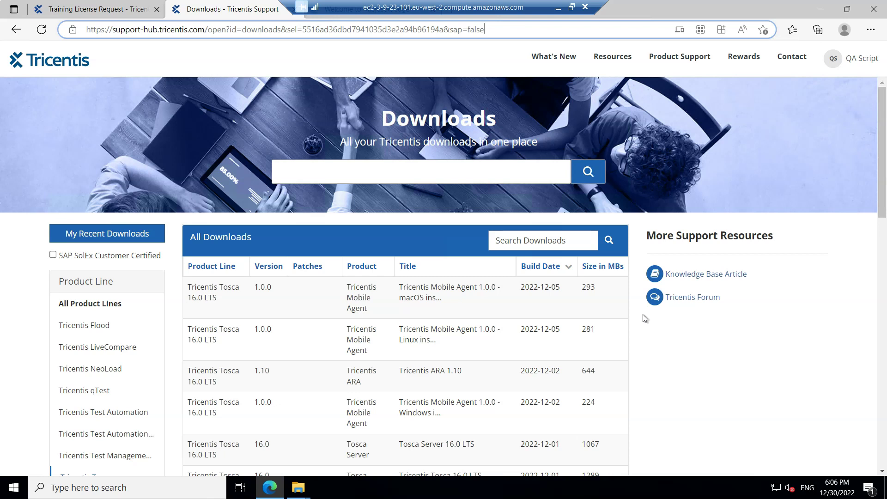
pyautogui.click(13, 495)
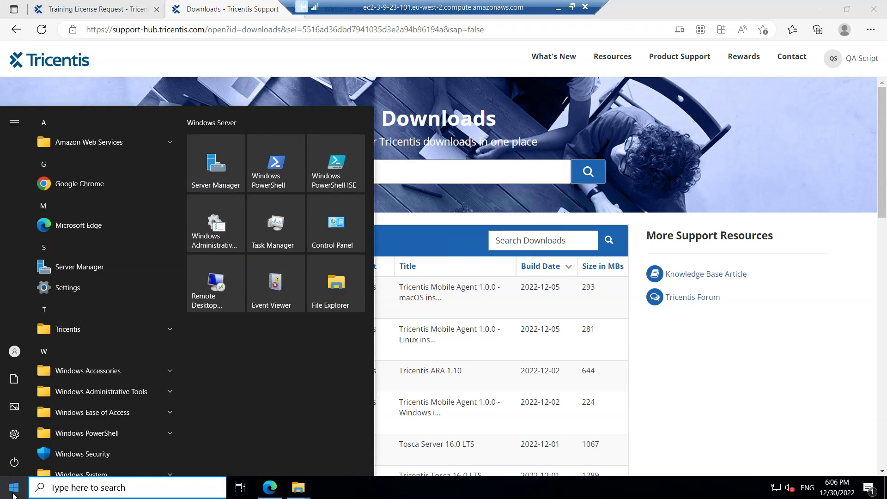
pyautogui.click(168, 329)
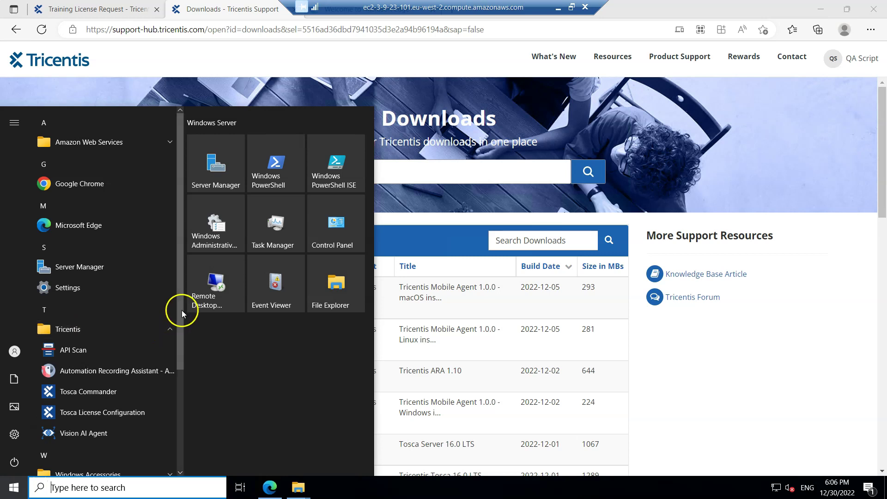
pyautogui.scroll(-3, 175, 361)
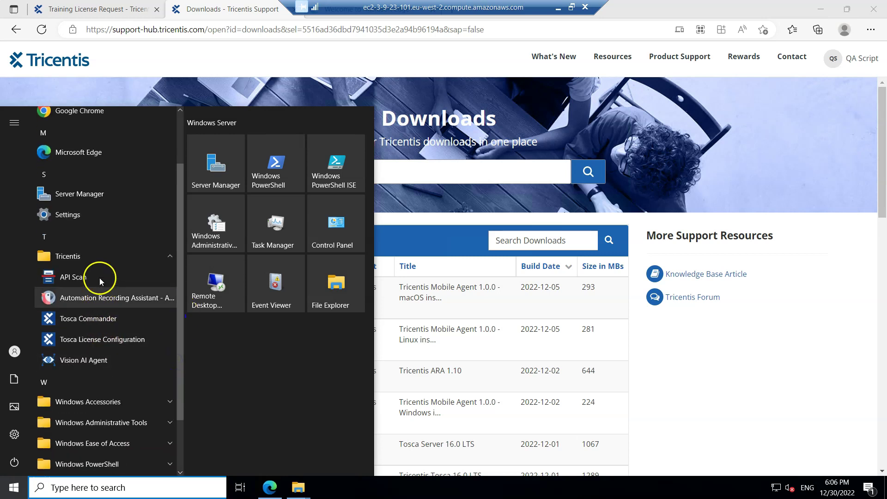
pyautogui.click(101, 324)
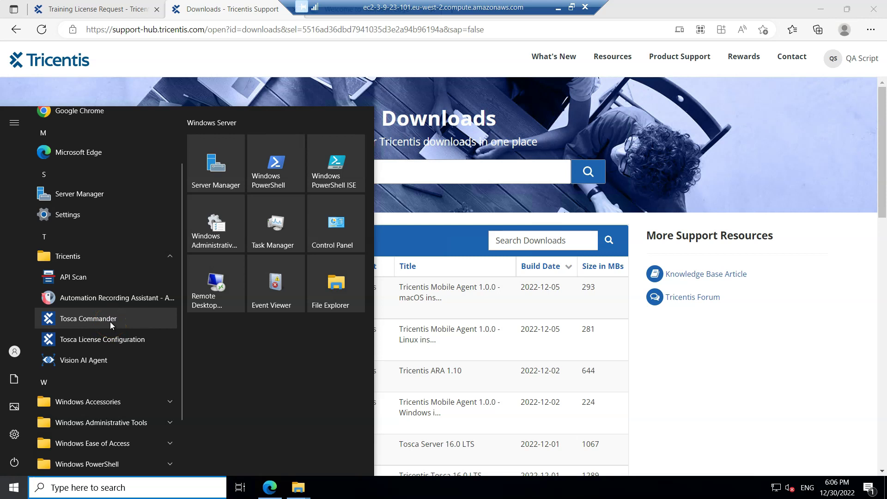
pyautogui.click(110, 322)
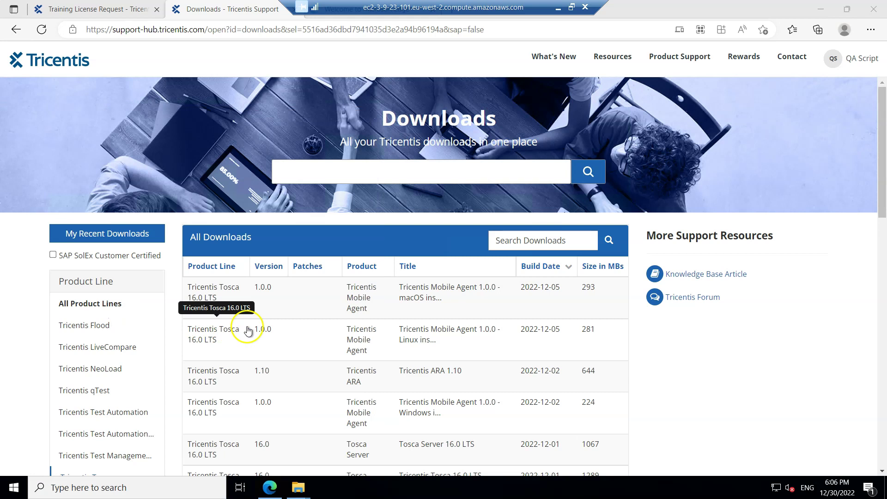
# Step: Wait for Tosca Commander to start and show its License sign-in page
pyautogui.click(696, 346)
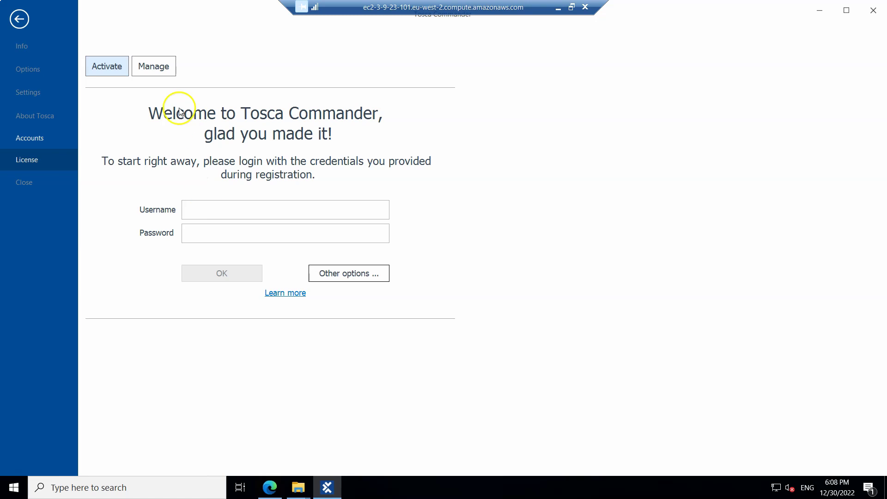
# Step: Connect to the cloud-hosted license server, signing in with the registered account's username and password
pyautogui.click(155, 68)
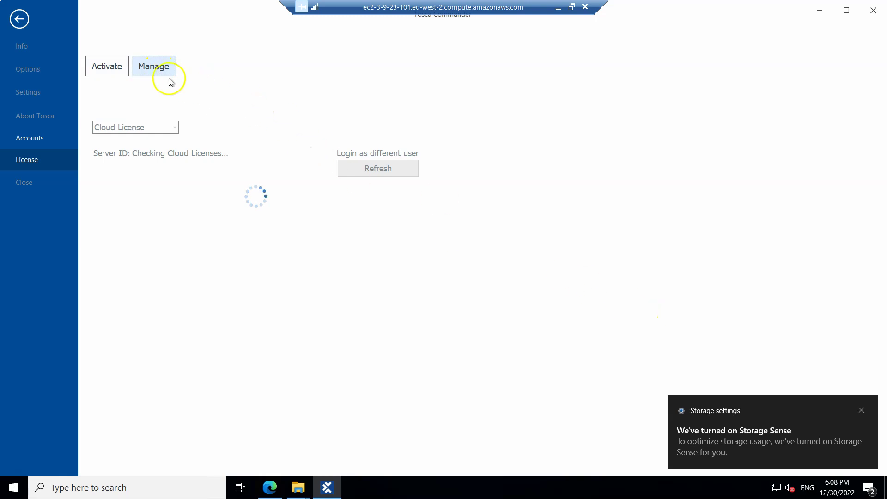
pyautogui.click(113, 69)
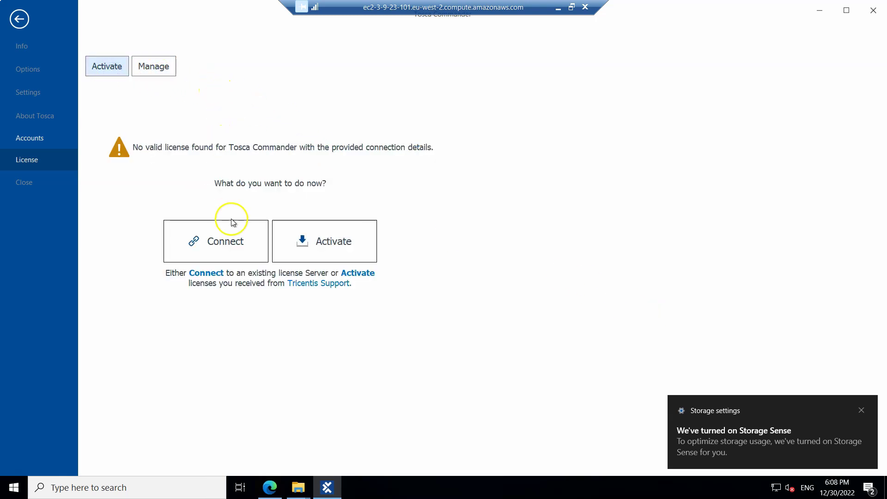
pyautogui.click(222, 243)
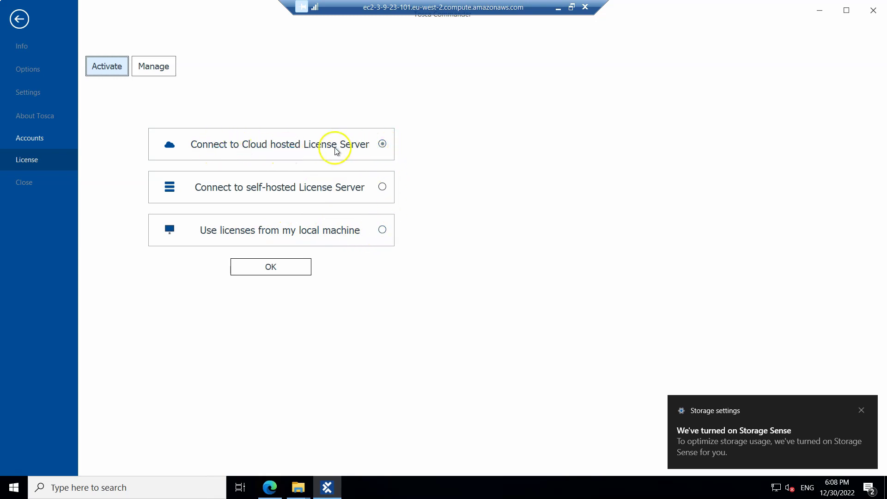
pyautogui.click(287, 268)
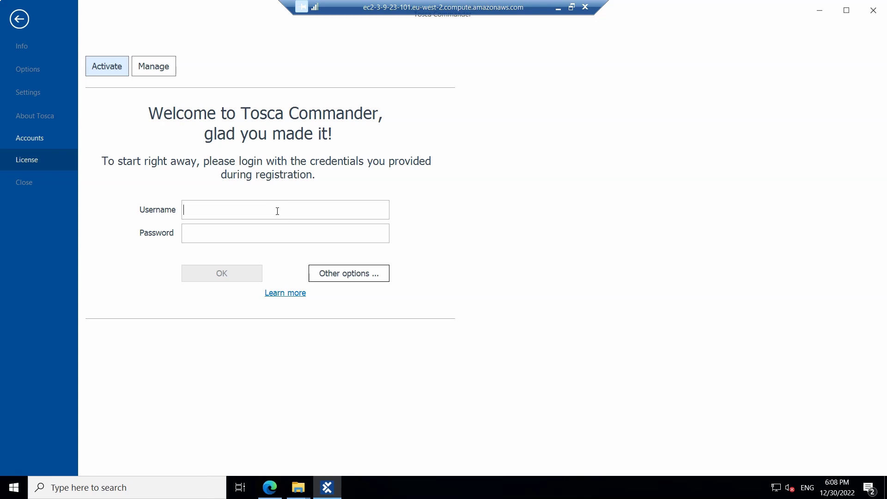
pyautogui.click(317, 232)
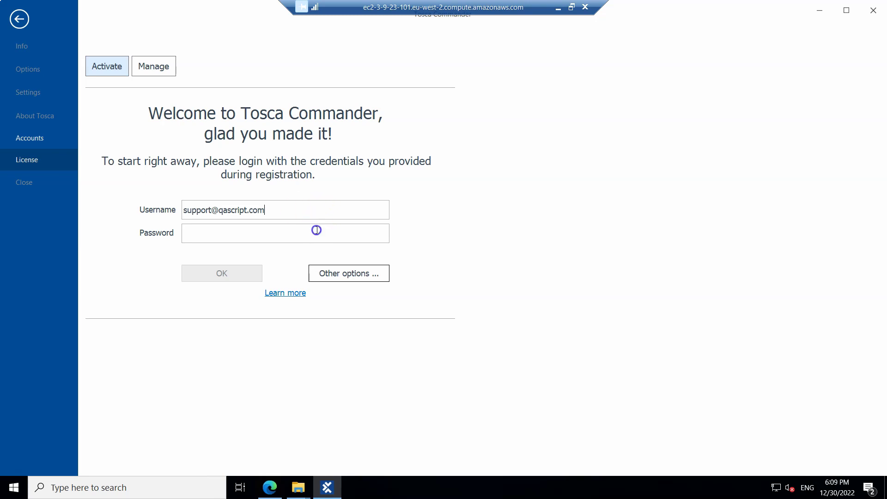
pyautogui.write('*************')
pyautogui.click(244, 268)
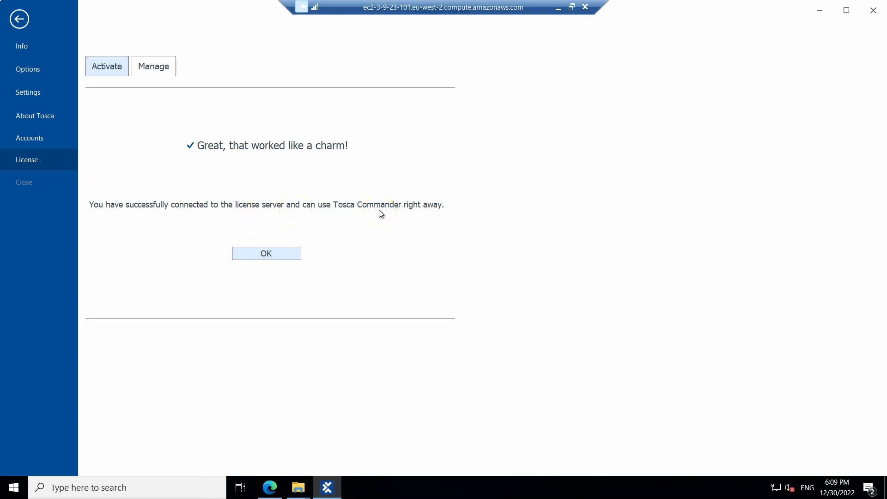
# Step: Create the 'Demo' workspace with no repository, based on the Standard.tsu template
pyautogui.press('Return')
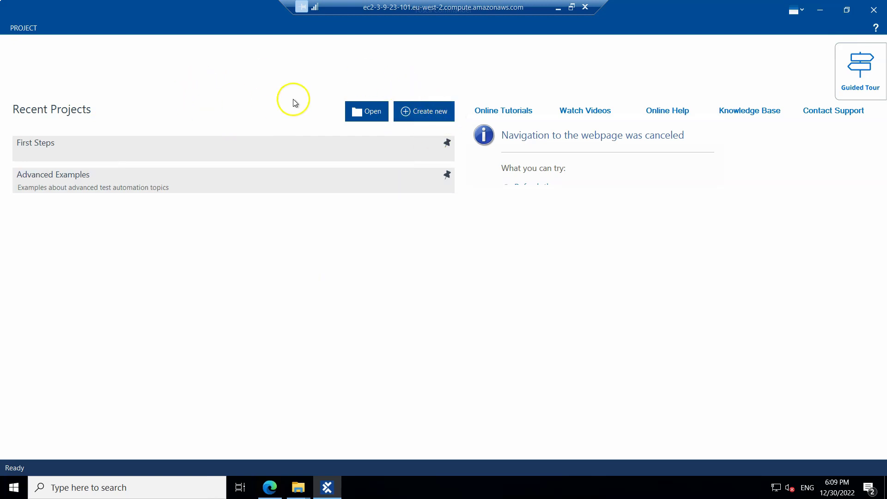
pyautogui.click(430, 113)
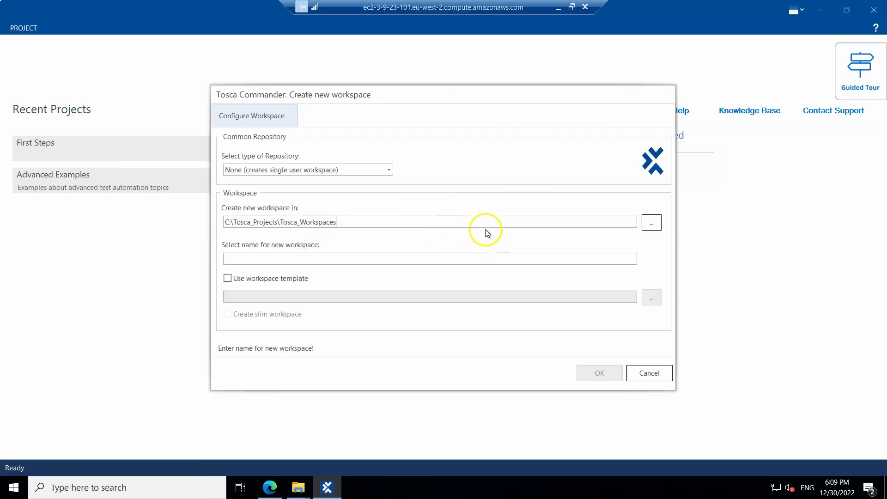
pyautogui.click(379, 171)
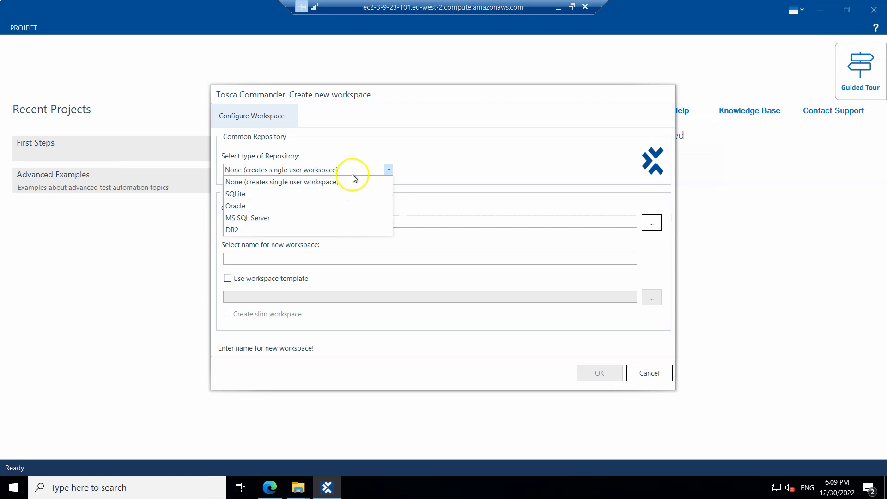
pyautogui.click(391, 151)
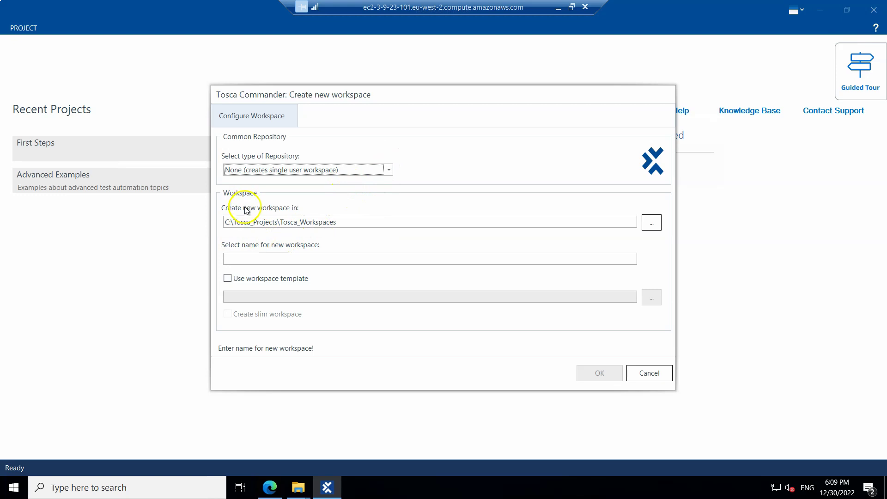
pyautogui.click(290, 261)
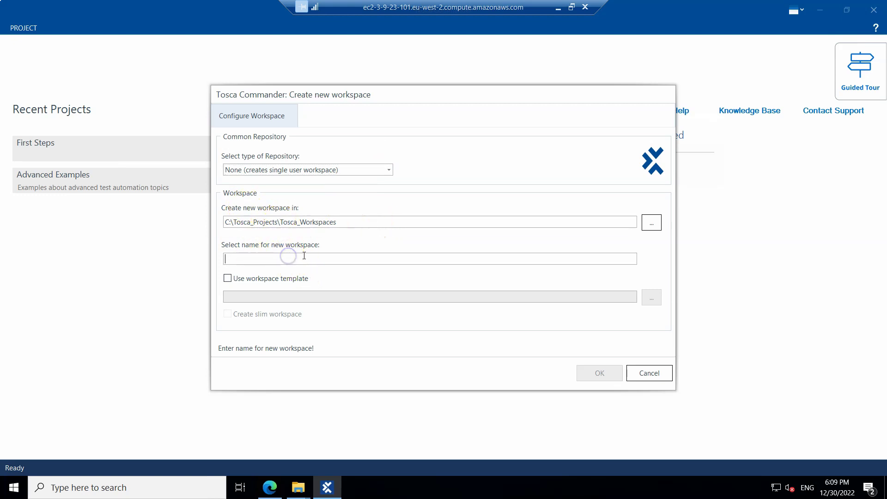
pyautogui.write('Demo')
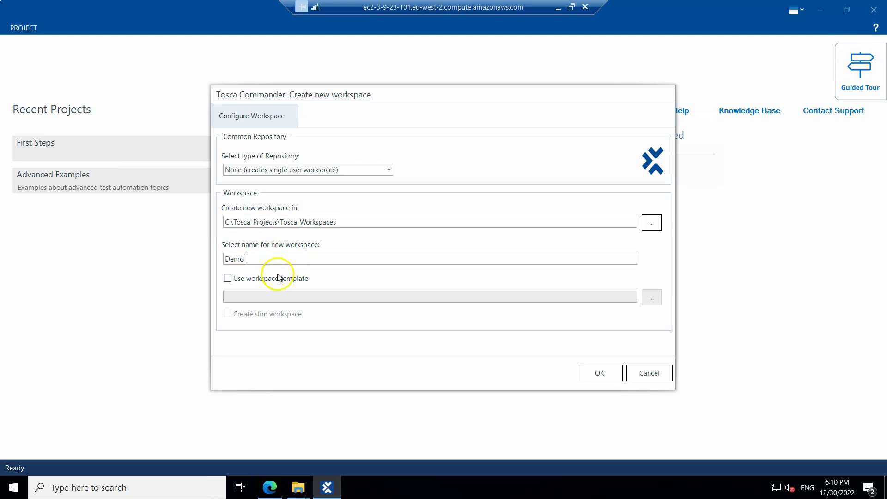
pyautogui.click(227, 278)
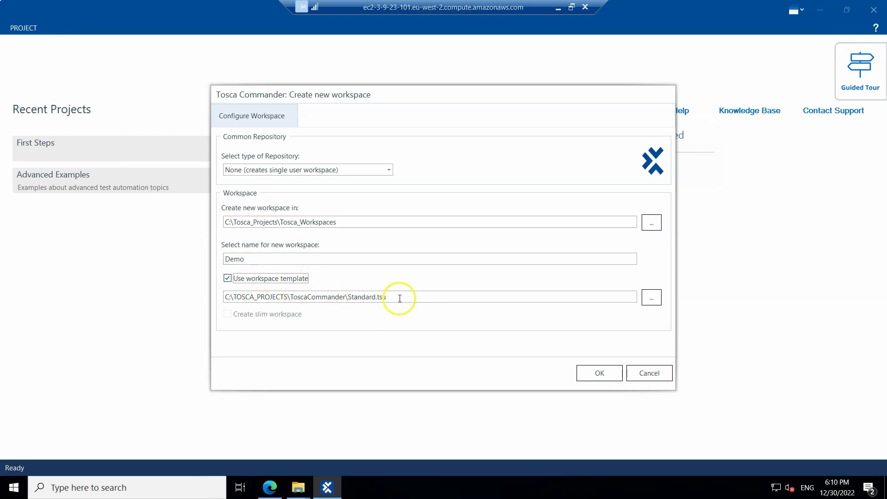
pyautogui.click(600, 378)
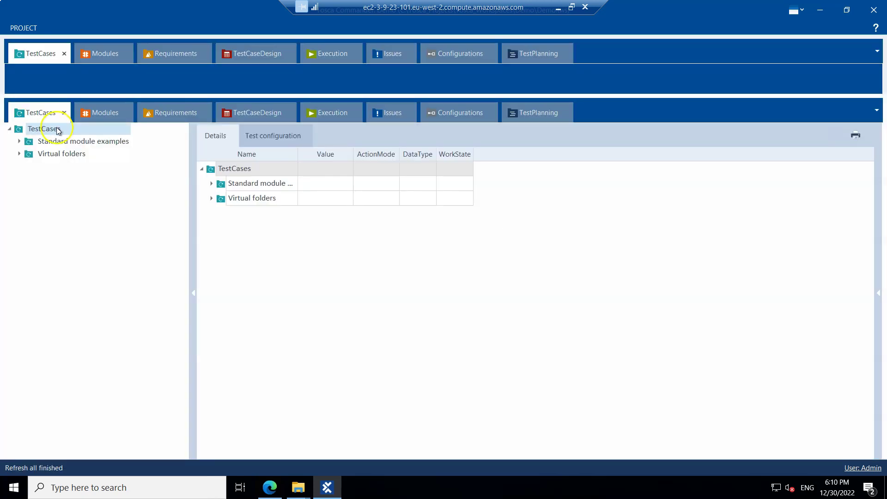
# Step: Switch to the Modules section and show the Scan options for the Modules folder
pyautogui.click(49, 129)
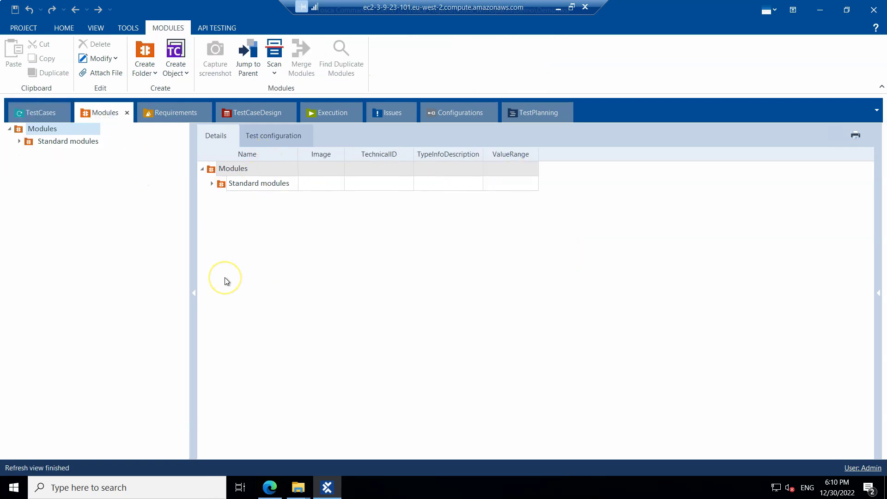
pyautogui.click(217, 185)
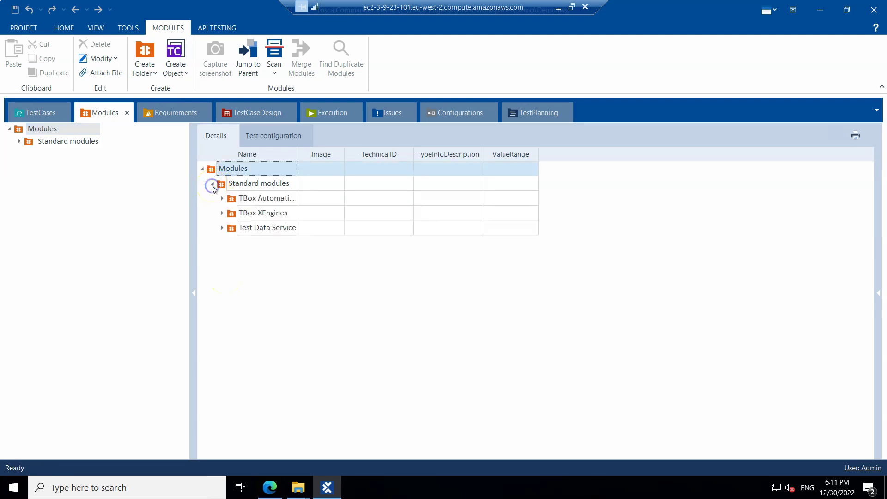
pyautogui.click(211, 184)
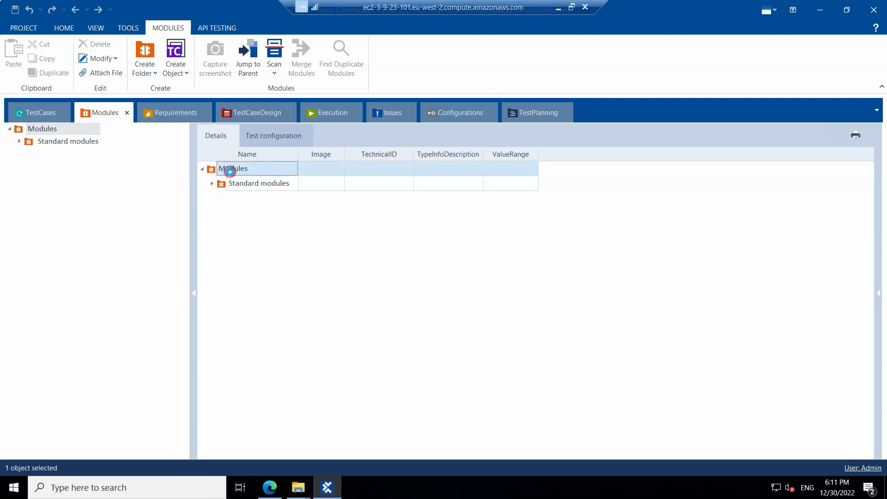
pyautogui.rightClick(232, 174)
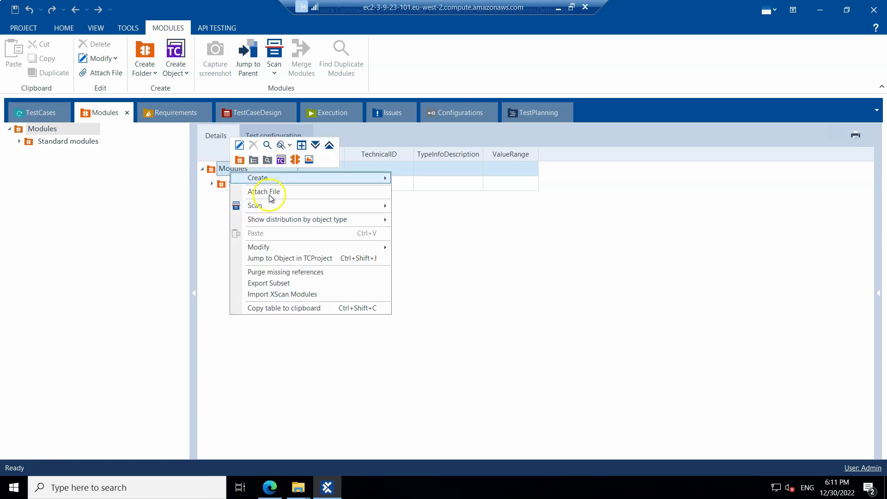
pyautogui.click(376, 207)
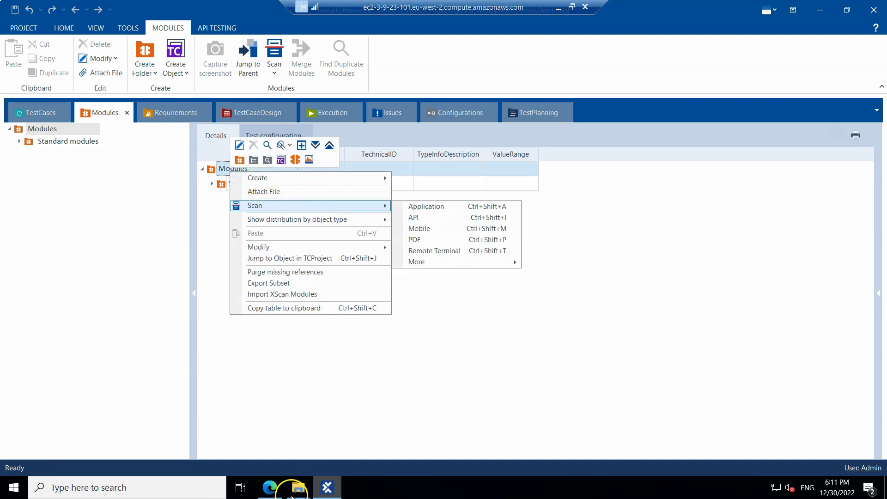
pyautogui.click(115, 489)
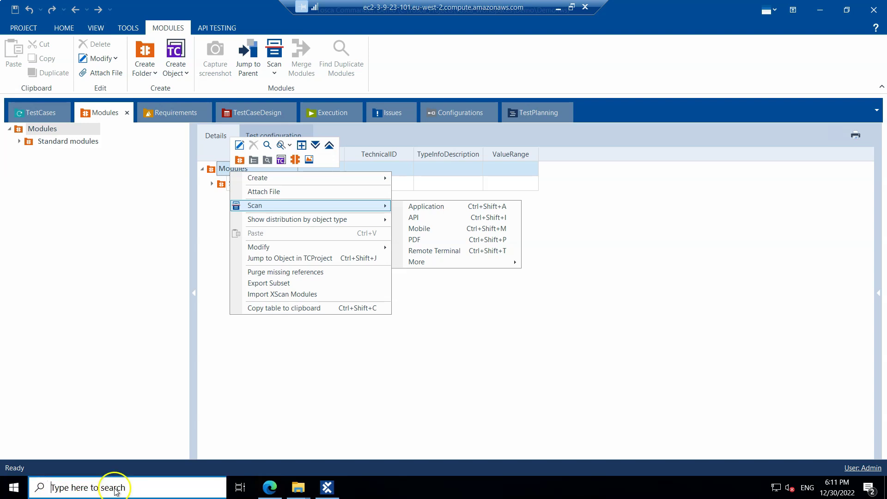
# Step: Find 'chrome' in Windows search and launch Google Chrome
pyautogui.write('chrome')
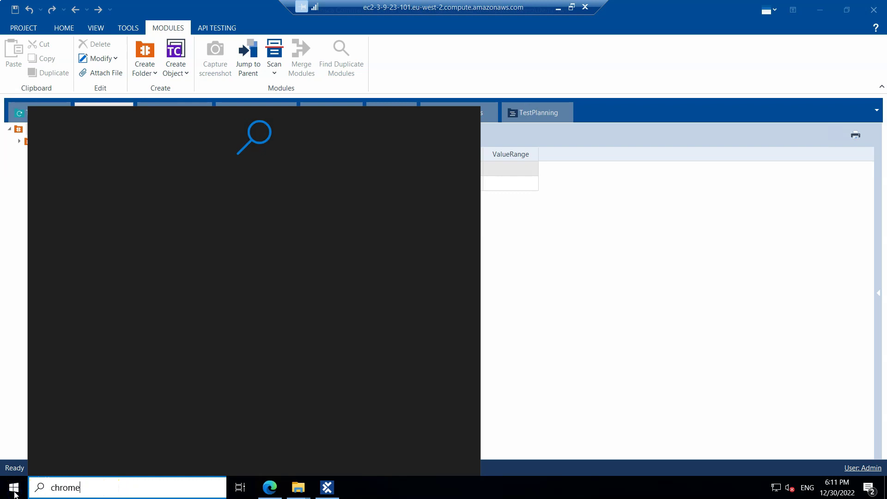
pyautogui.click(384, 489)
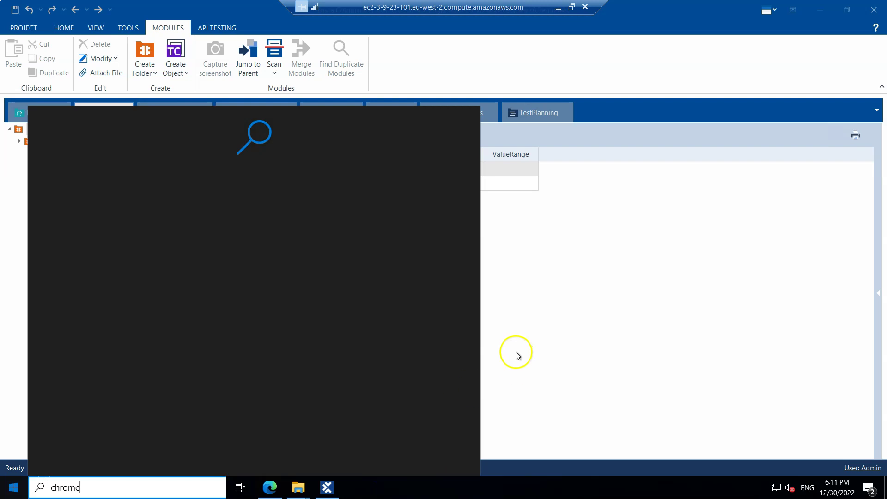
pyautogui.press('super')
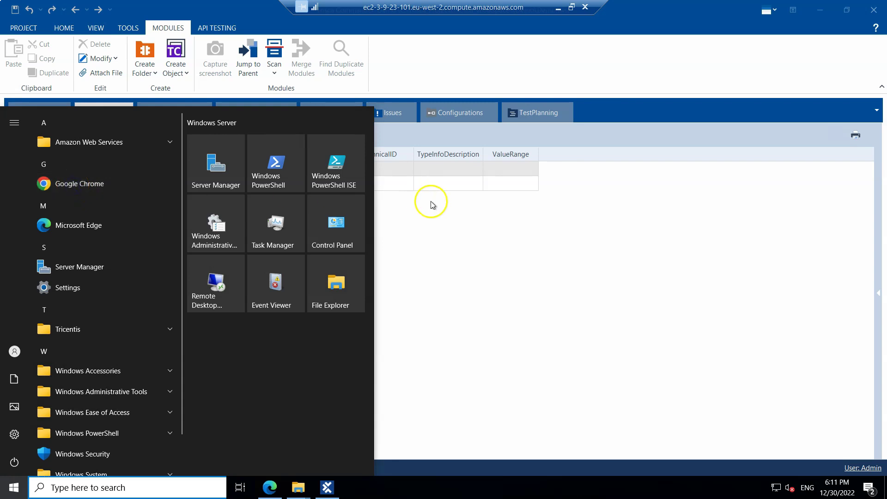
pyautogui.click(525, 252)
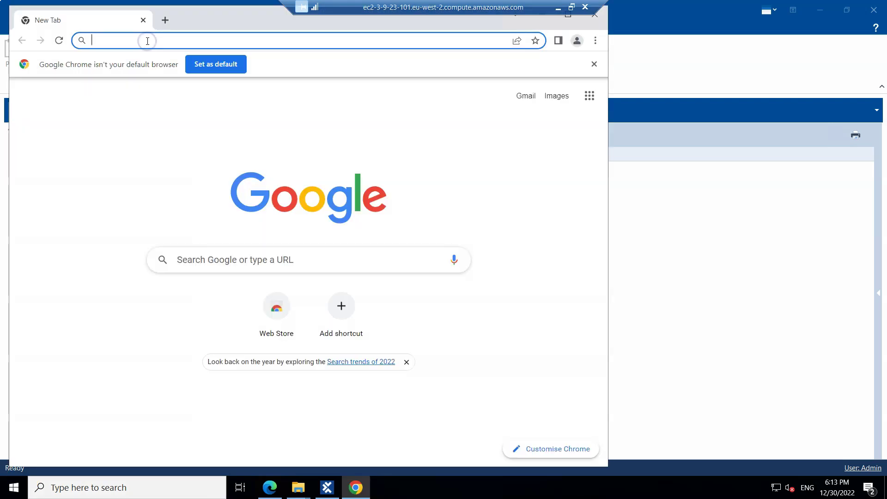
# Step: Load google.com in Chrome, then minimise the browser
pyautogui.click(147, 41)
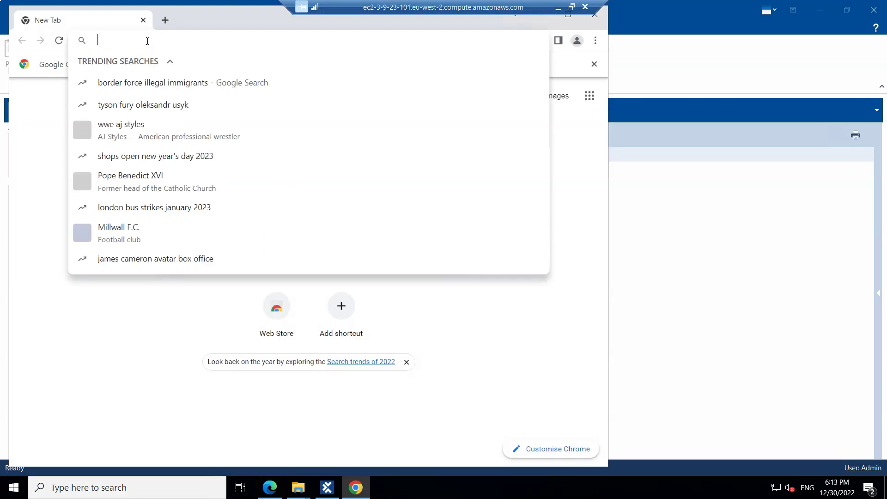
pyautogui.write('goo')
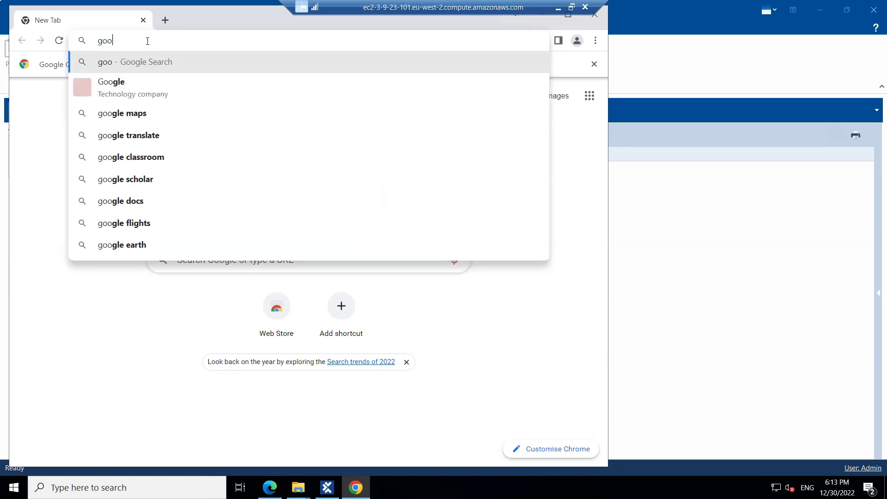
pyautogui.write('gle.com')
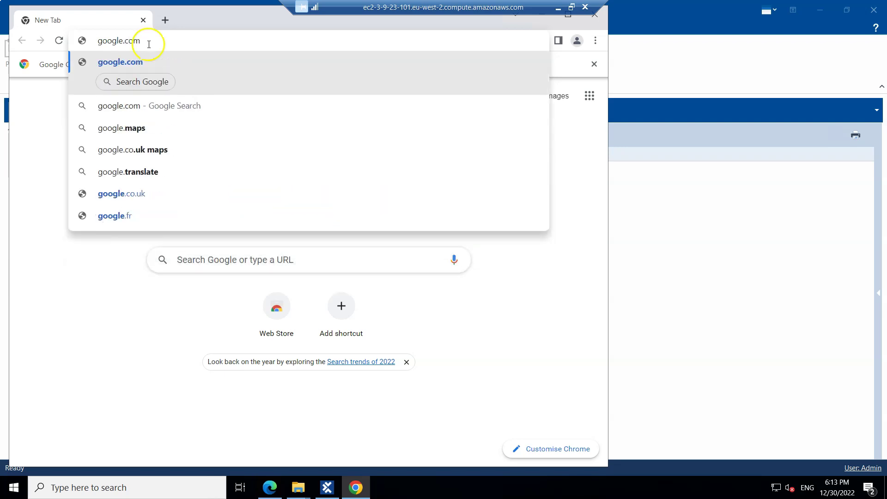
pyautogui.press('Return')
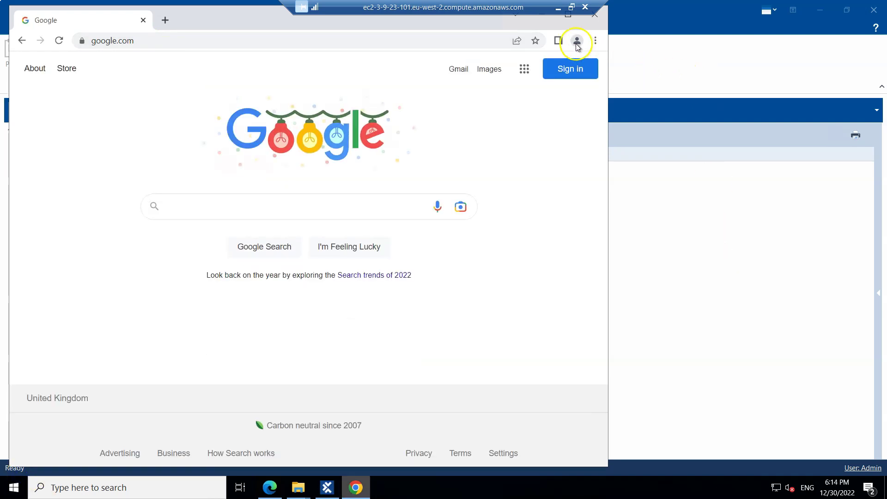
pyautogui.click(542, 14)
# Step: Create a new folder under Modules and name it 'Google'
pyautogui.click(227, 169)
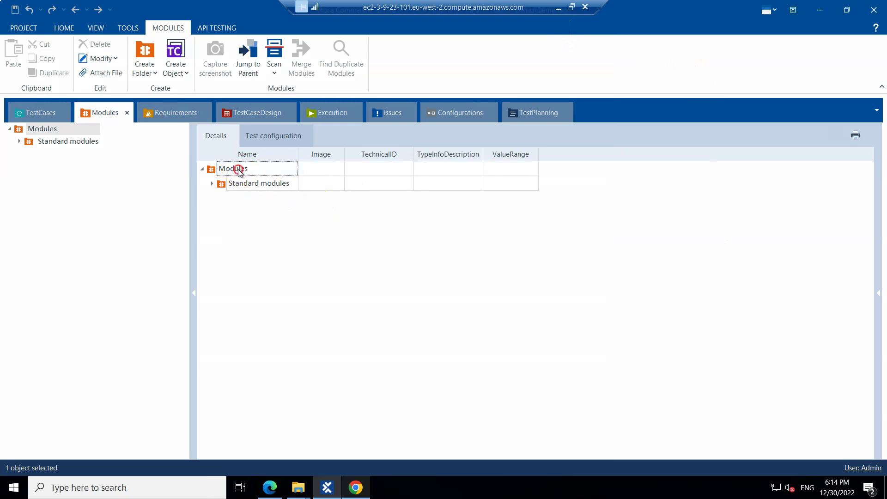
pyautogui.rightClick(237, 169)
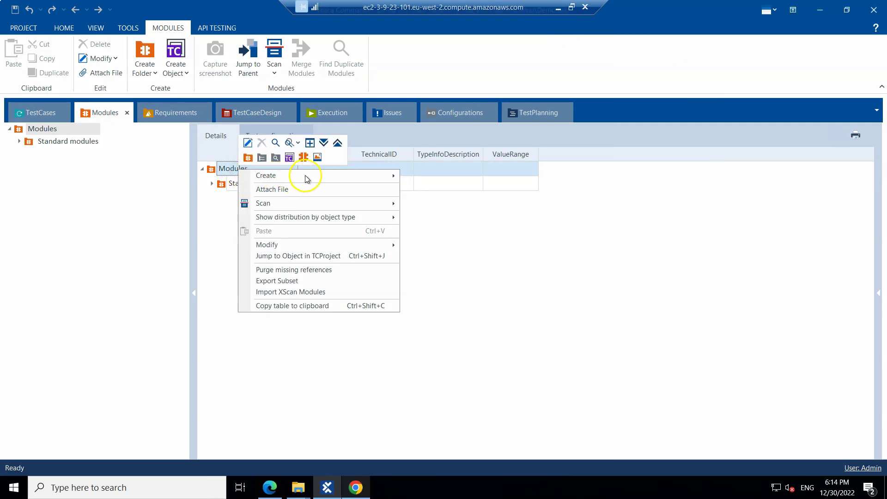
pyautogui.click(248, 158)
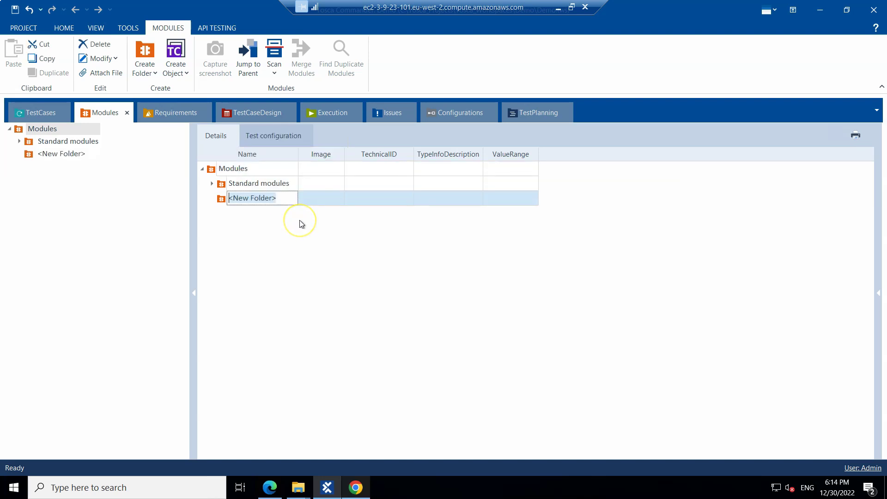
pyautogui.write('goo')
pyautogui.press('BackSpace')
pyautogui.press('BackSpace')
pyautogui.press('BackSpace')
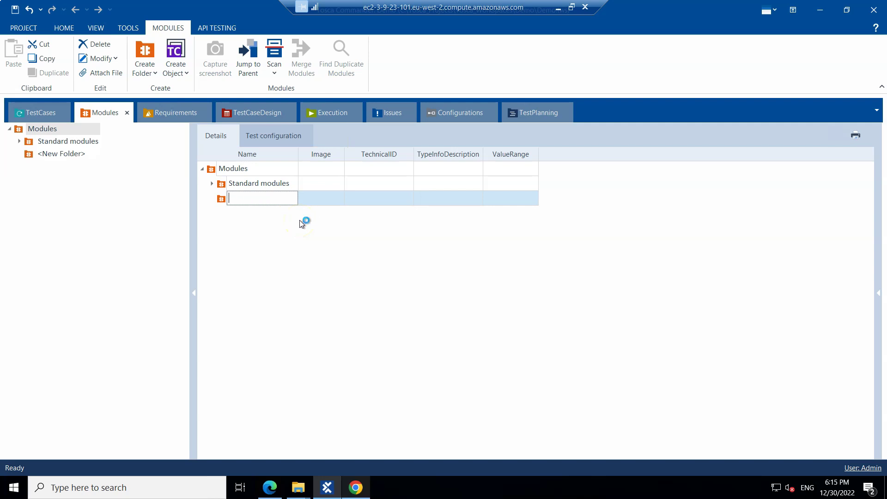
pyautogui.write('Google')
# Step: Scan the 'Google - Google Chrome' window into the Google folder using Scan > Application
pyautogui.rightClick(221, 198)
pyautogui.moveTo(284, 233)
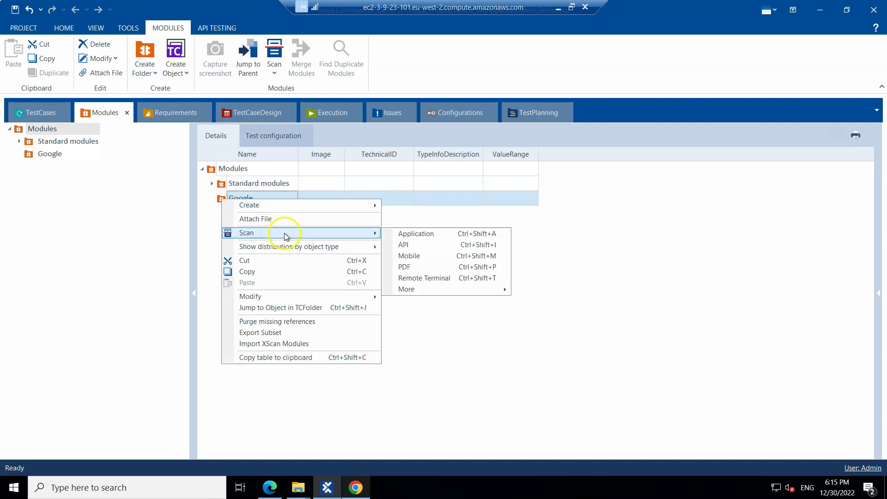
pyautogui.click(399, 234)
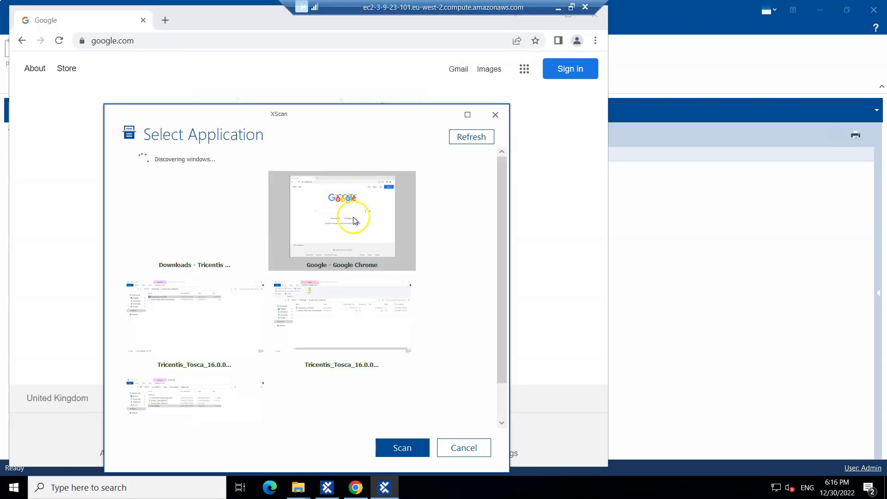
pyautogui.click(402, 446)
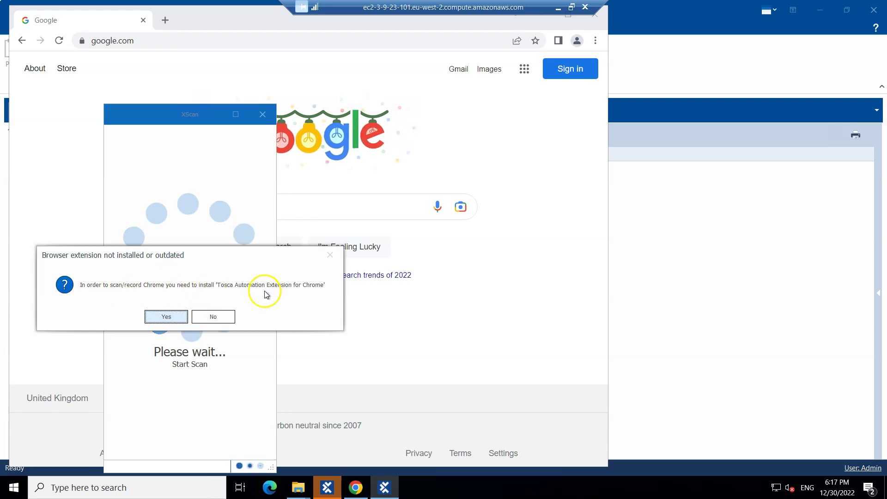
# Step: Install the Tosca Automation Extension for Chrome, then close the Chrome Web Store tab
pyautogui.click(167, 317)
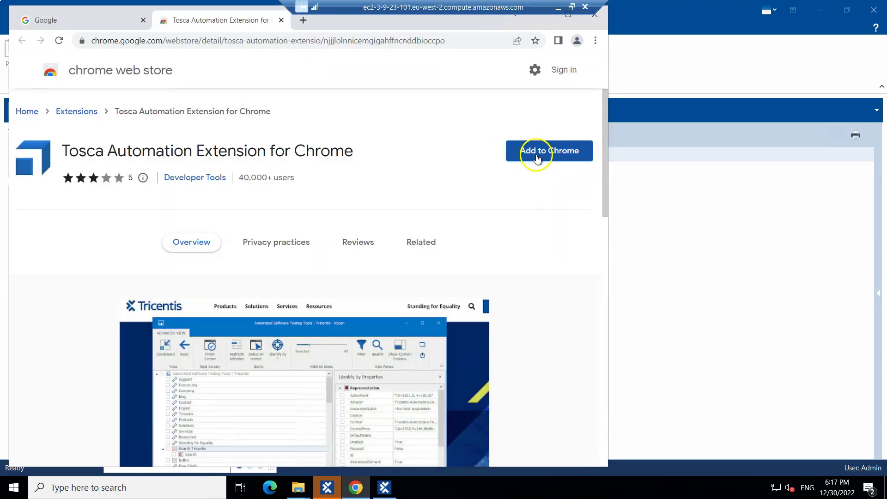
pyautogui.click(537, 156)
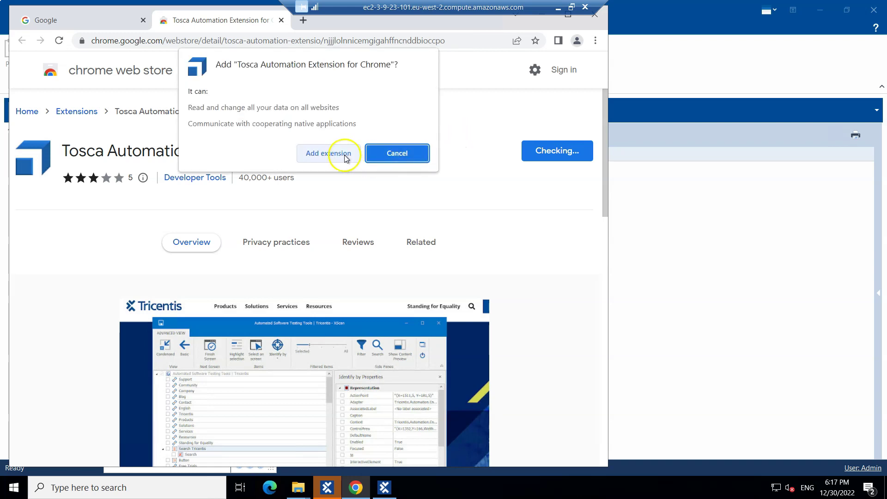
pyautogui.click(344, 158)
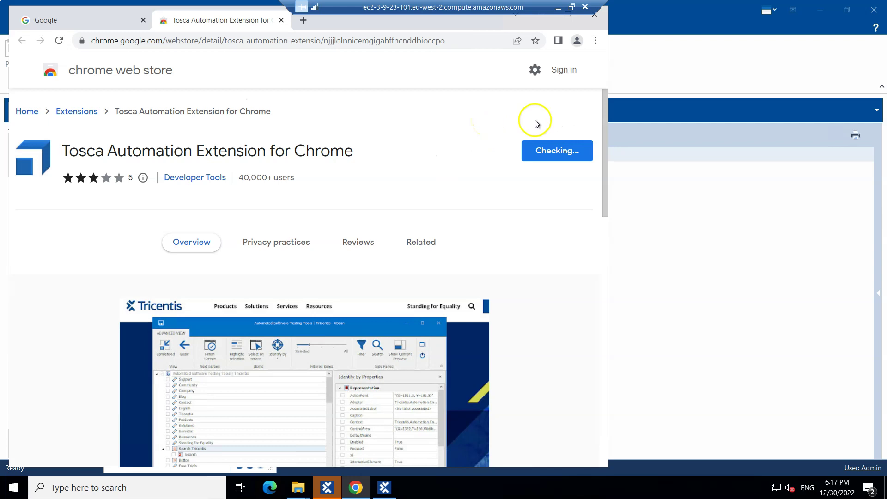
pyautogui.click(521, 58)
pyautogui.click(283, 20)
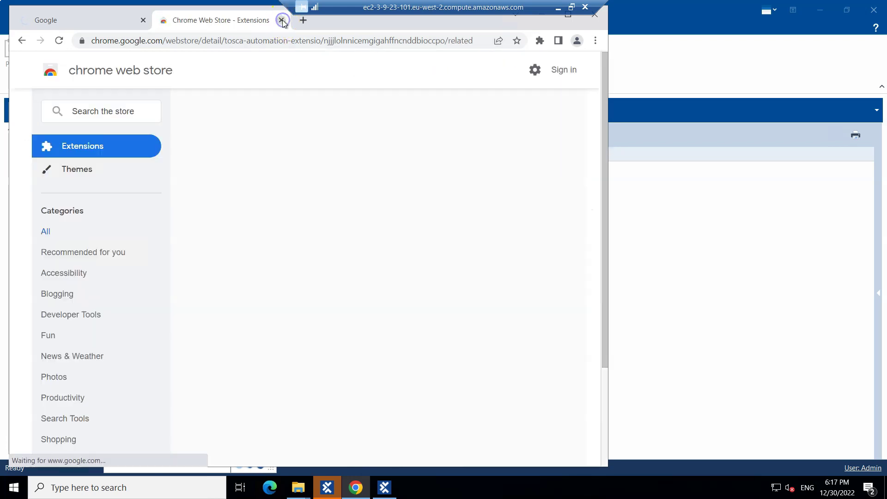
pyautogui.click(282, 21)
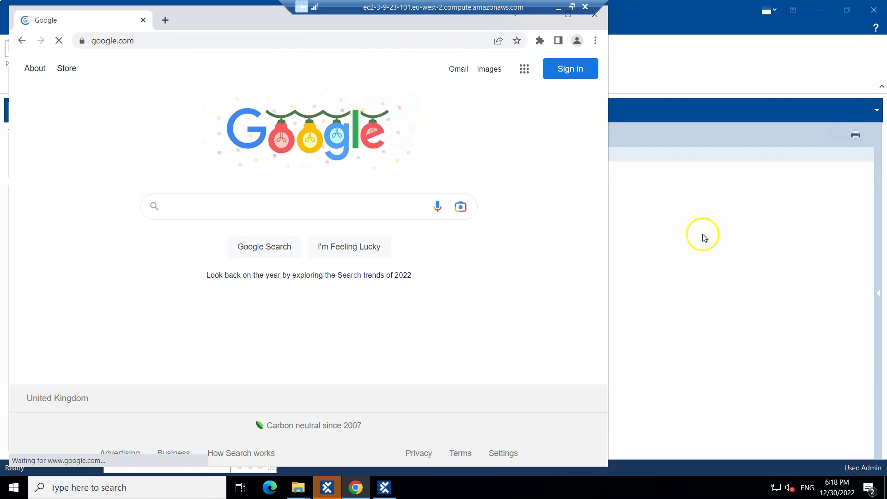
# Step: Rescan the Google folder's application, dismiss the already-running notice, and enlarge the XScan window
pyautogui.click(701, 235)
pyautogui.click(258, 199)
pyautogui.rightClick(257, 195)
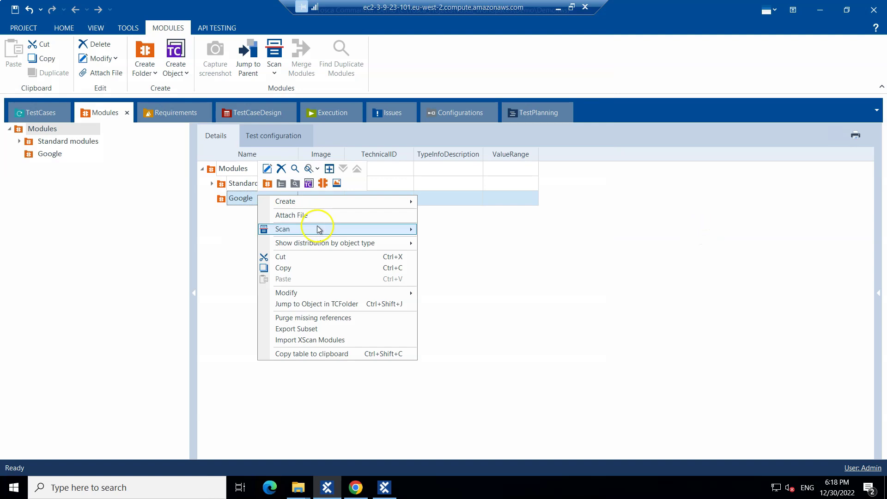
pyautogui.moveTo(319, 231)
pyautogui.click(445, 230)
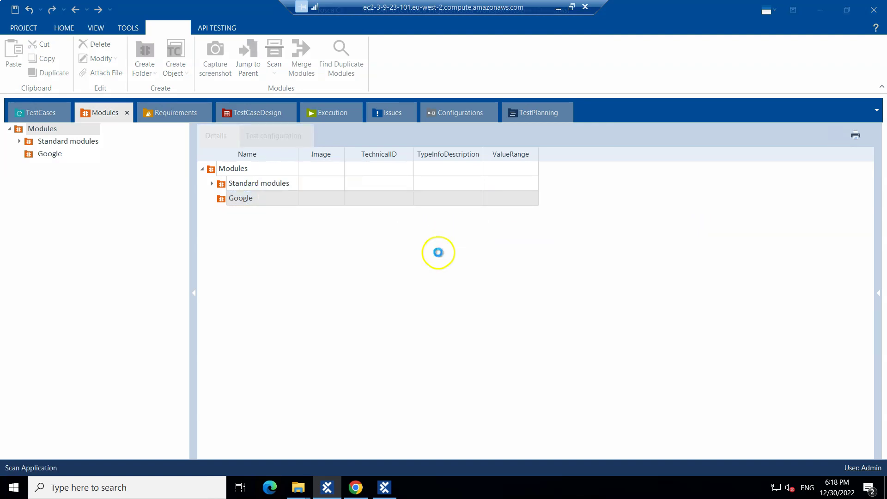
pyautogui.click(388, 490)
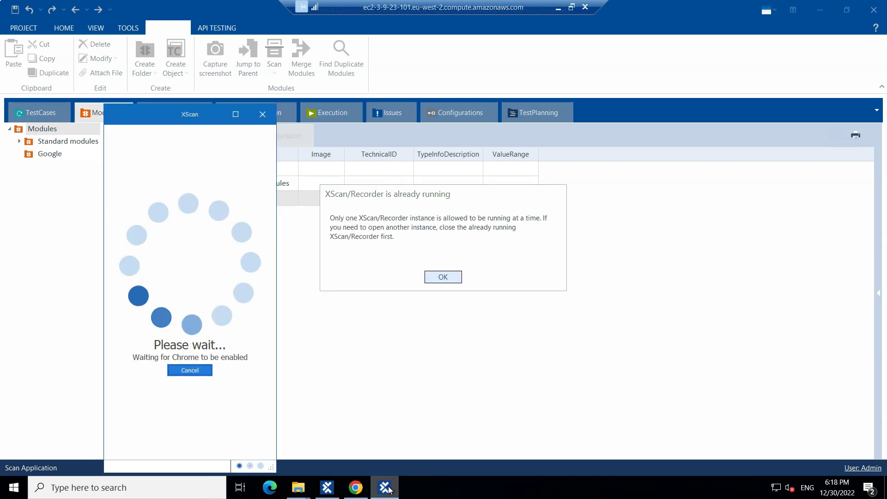
pyautogui.click(445, 276)
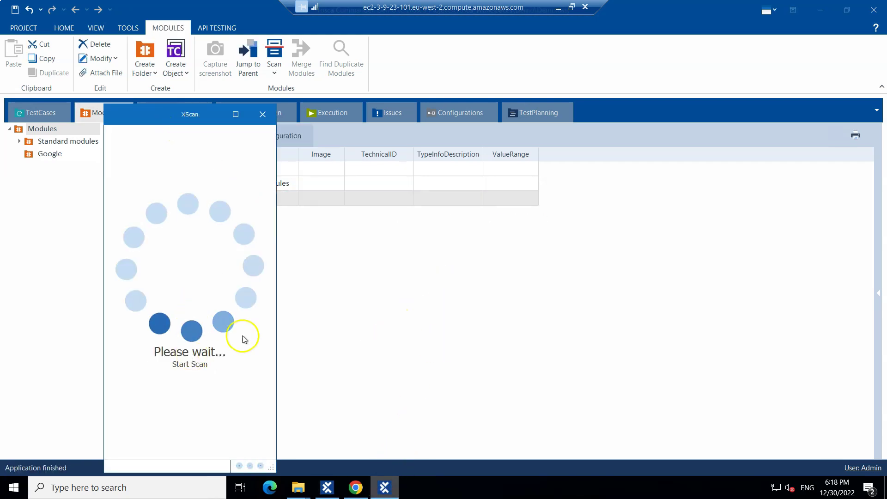
pyautogui.moveTo(187, 116); pyautogui.dragTo(201, 84)
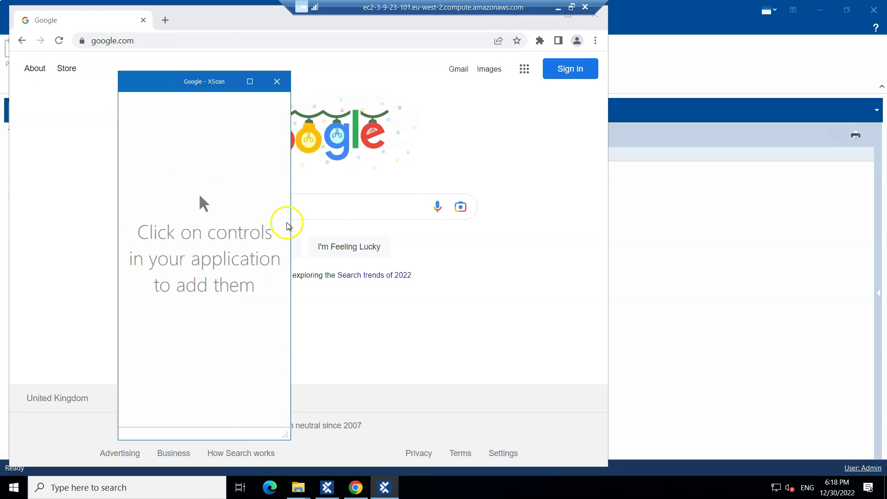
pyautogui.moveTo(287, 432); pyautogui.dragTo(423, 436)
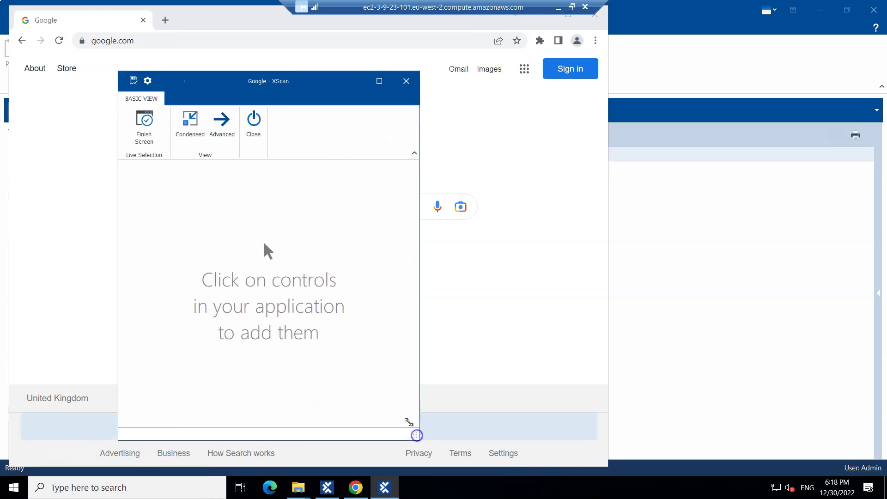
# Step: In Advanced view, check the Gmail, Search, Google Search and I'm Feeling Lucky controls
pyautogui.click(223, 125)
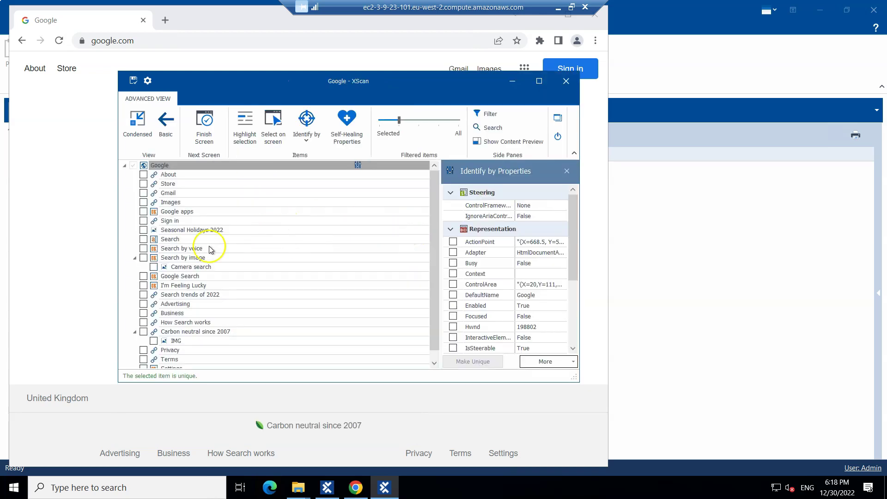
pyautogui.click(148, 193)
pyautogui.click(145, 294)
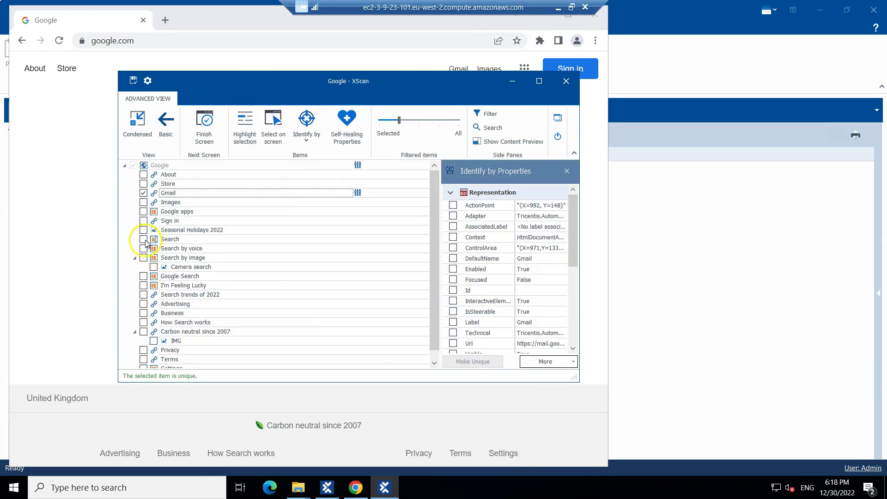
pyautogui.click(144, 239)
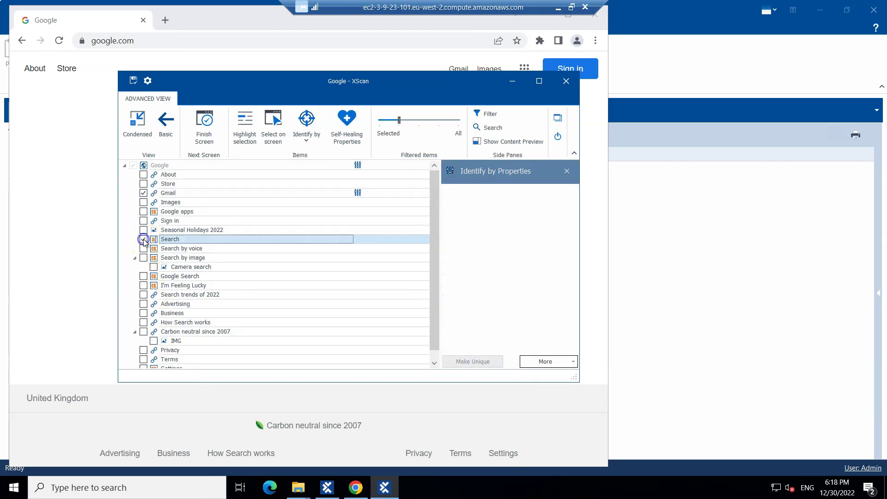
pyautogui.click(144, 276)
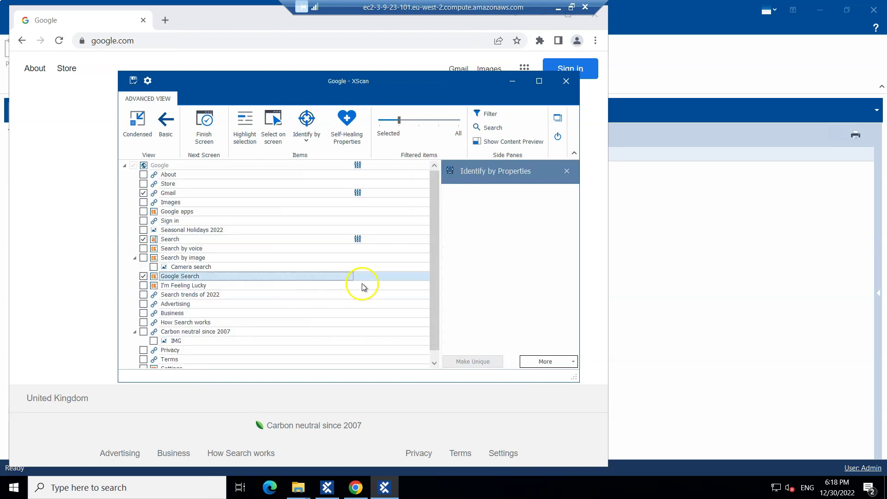
pyautogui.click(143, 285)
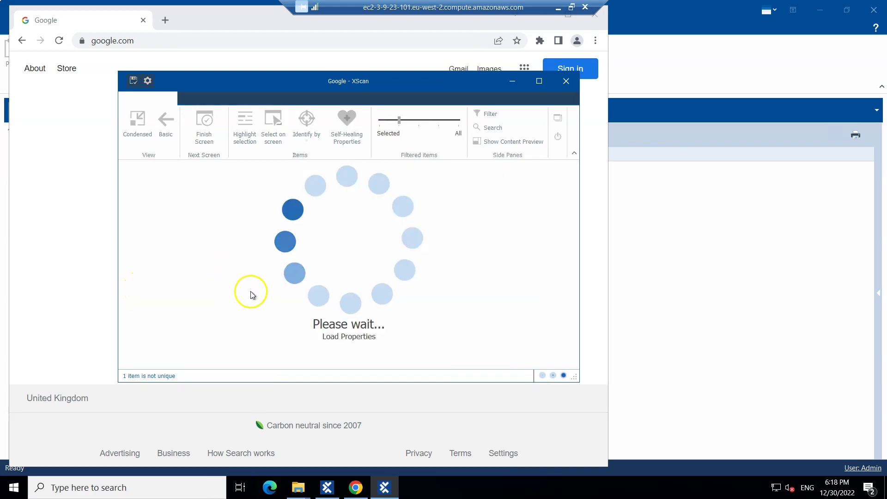
# Step: Make Google Search unique by identifying it by index 2
pyautogui.click(229, 276)
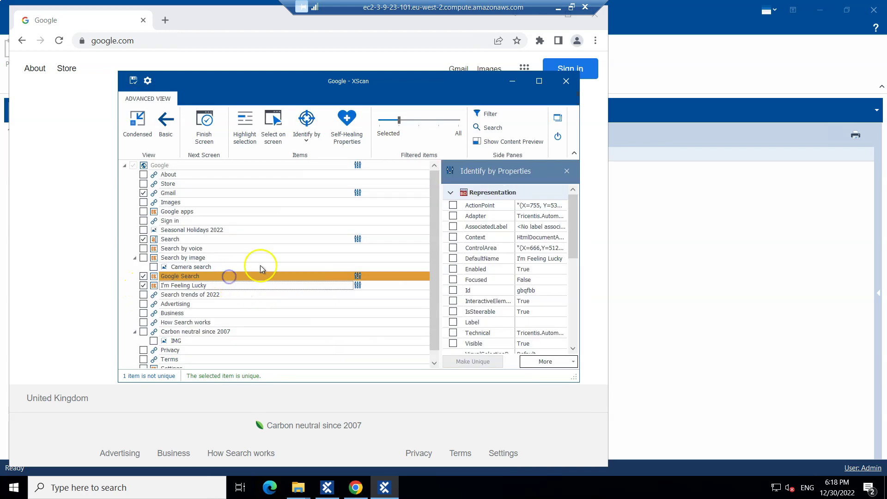
pyautogui.click(306, 139)
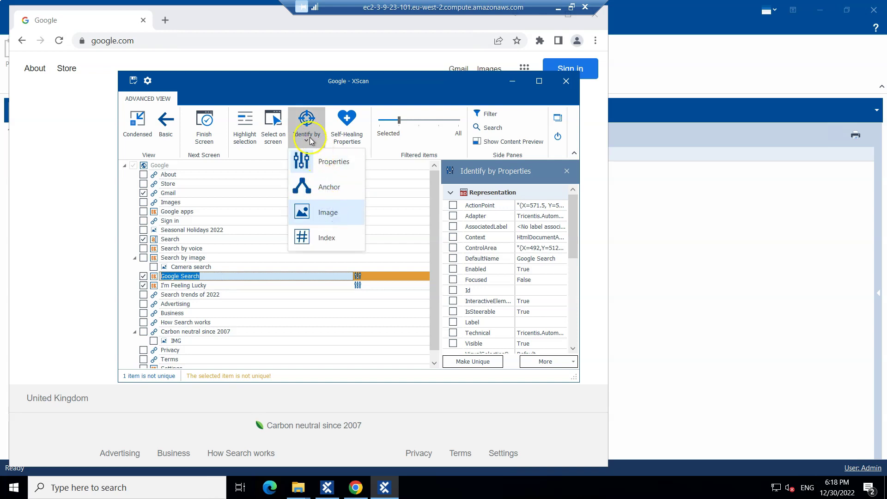
pyautogui.click(318, 245)
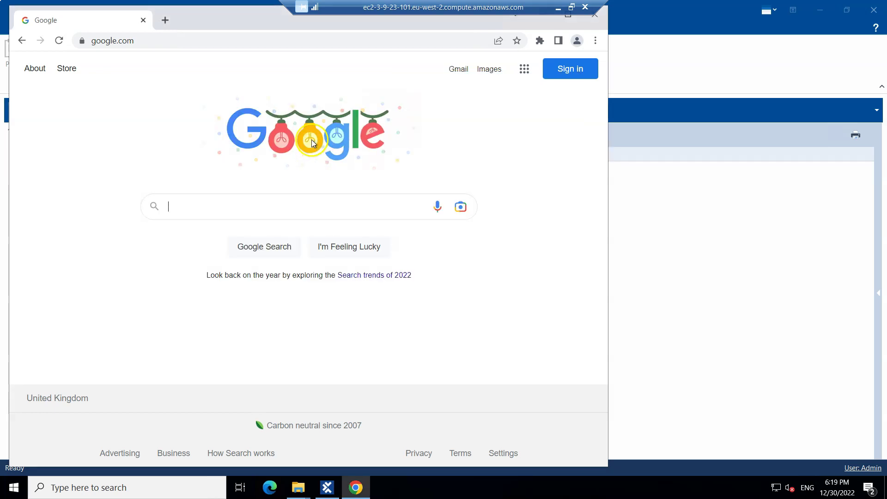
pyautogui.click(307, 138)
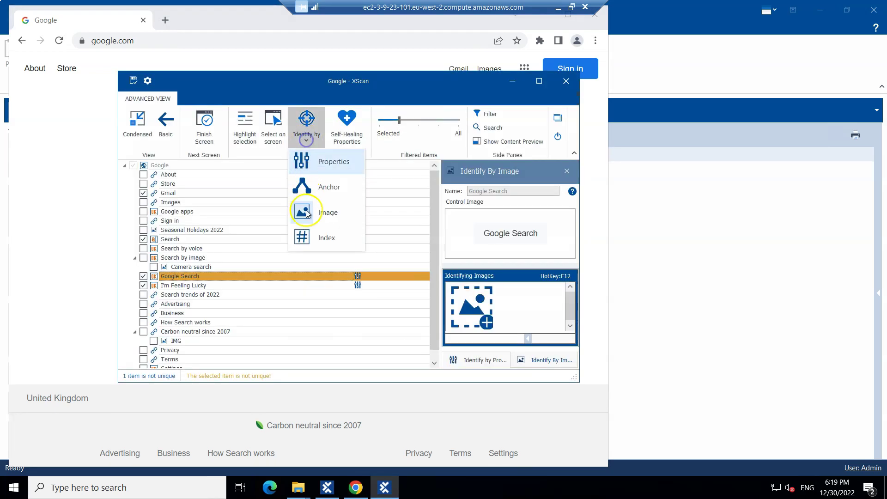
pyautogui.click(307, 236)
pyautogui.click(452, 259)
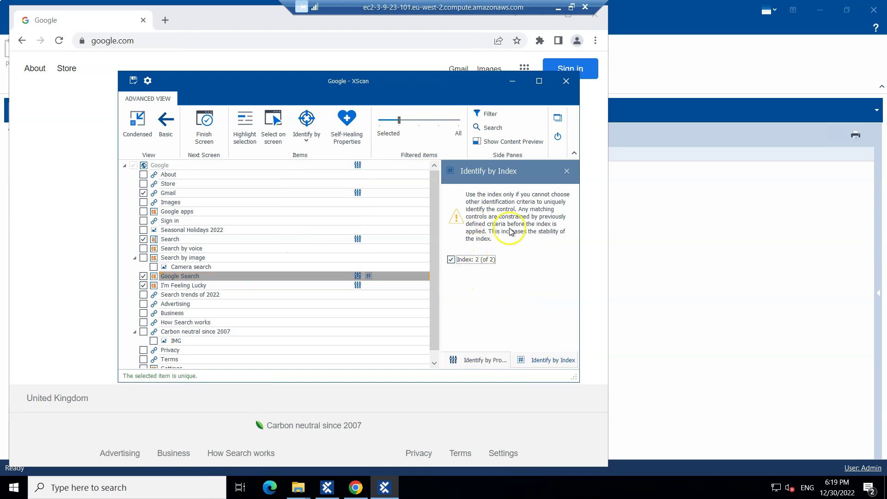
pyautogui.click(566, 170)
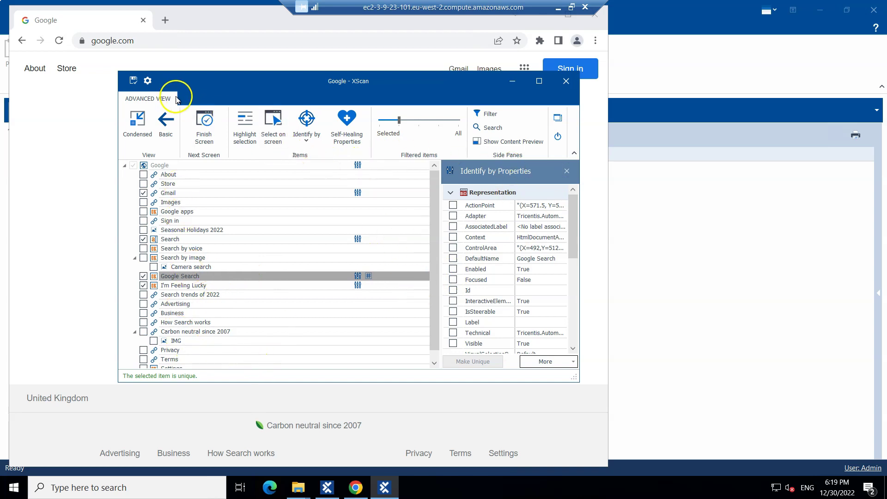
# Step: Save the Google module in XScan and close the XScan window
pyautogui.click(134, 84)
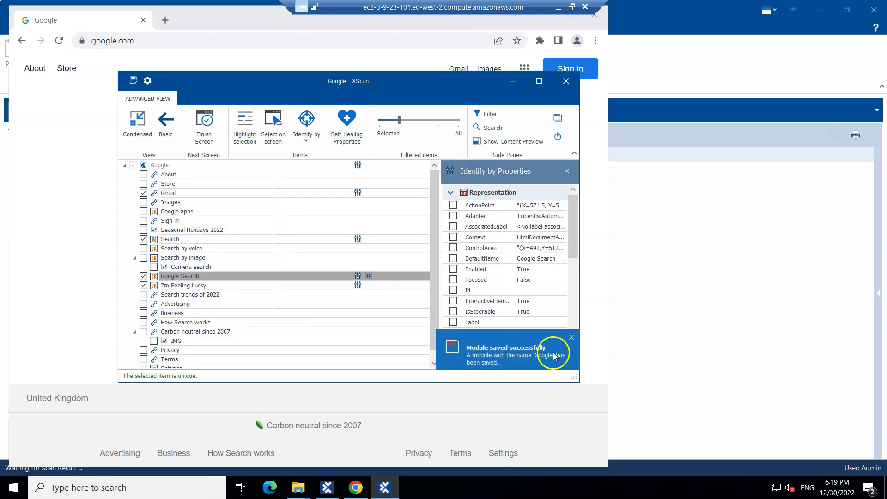
pyautogui.click(571, 338)
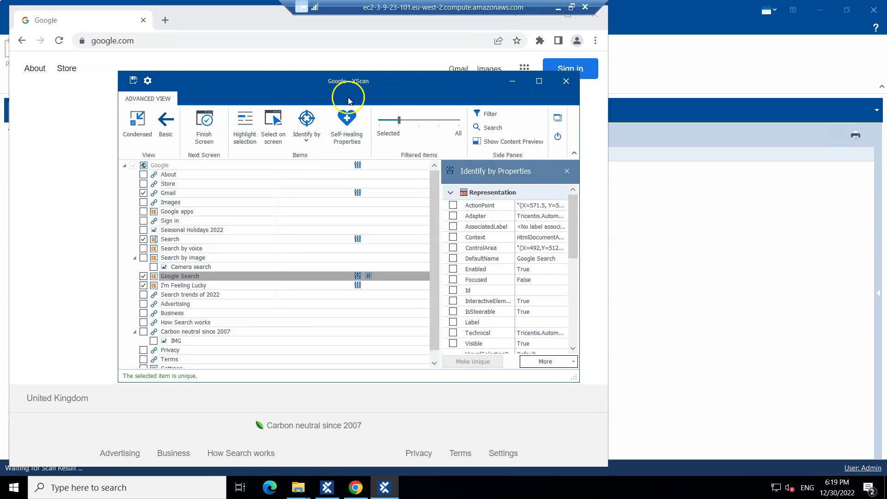
pyautogui.click(566, 81)
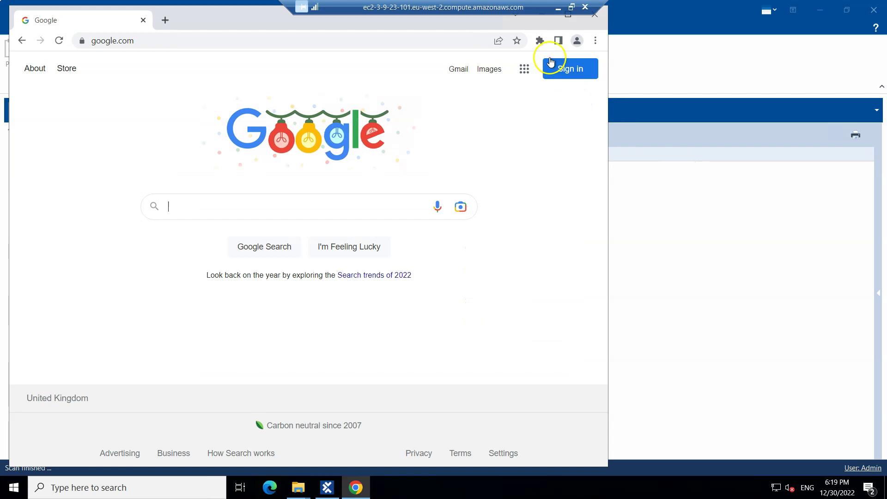
# Step: Minimize Chrome to return to Tosca Commander's Modules view
pyautogui.click(539, 15)
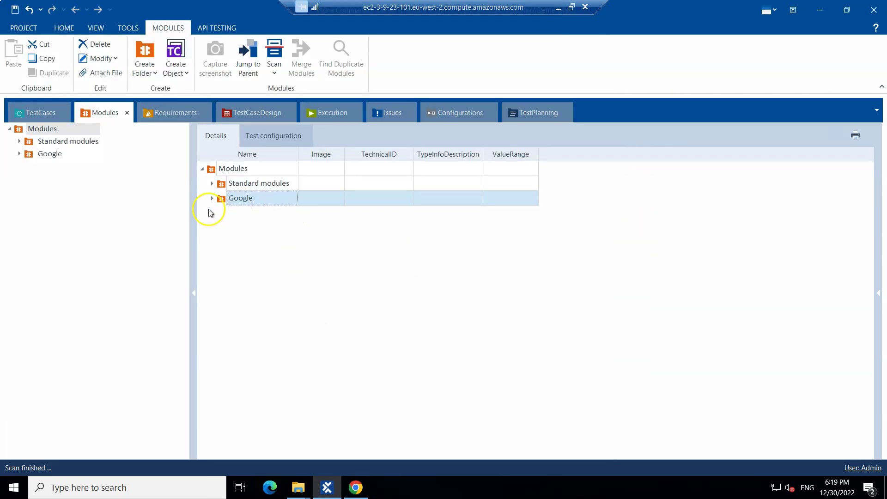